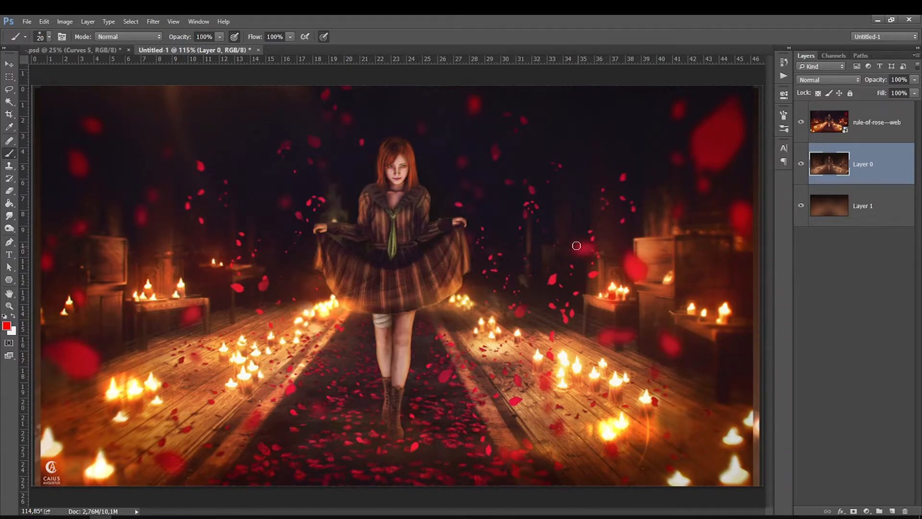
# Hide the rule-of-rose—web reference layer after toggling it to compare with the painting beneath.
pyautogui.click(800, 121)
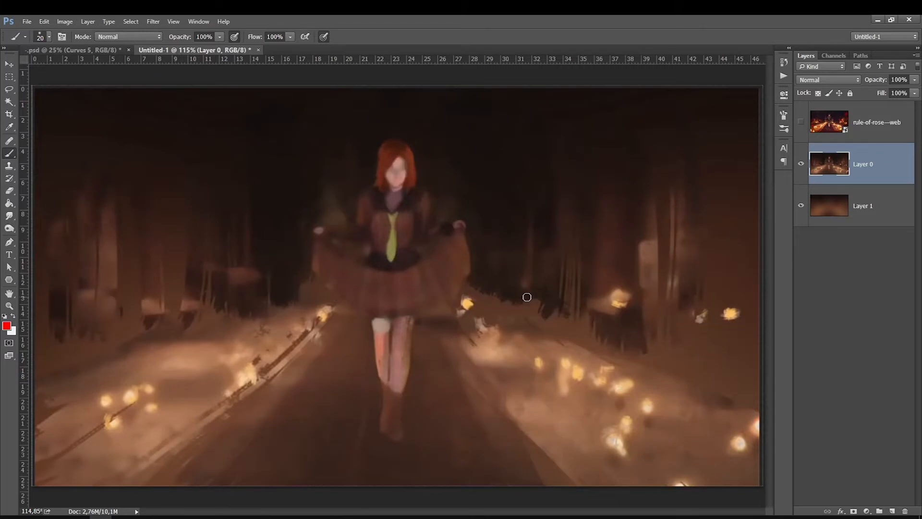
pyautogui.click(827, 130)
pyautogui.click(801, 123)
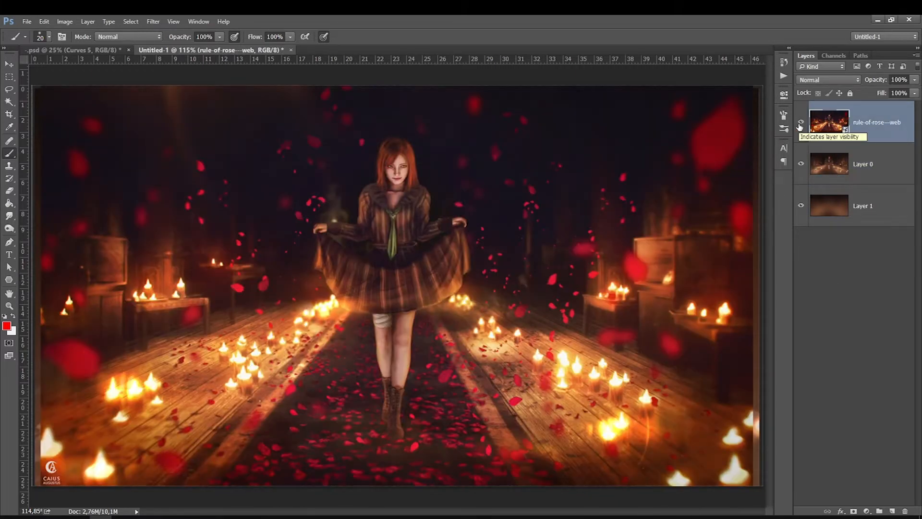
pyautogui.click(801, 121)
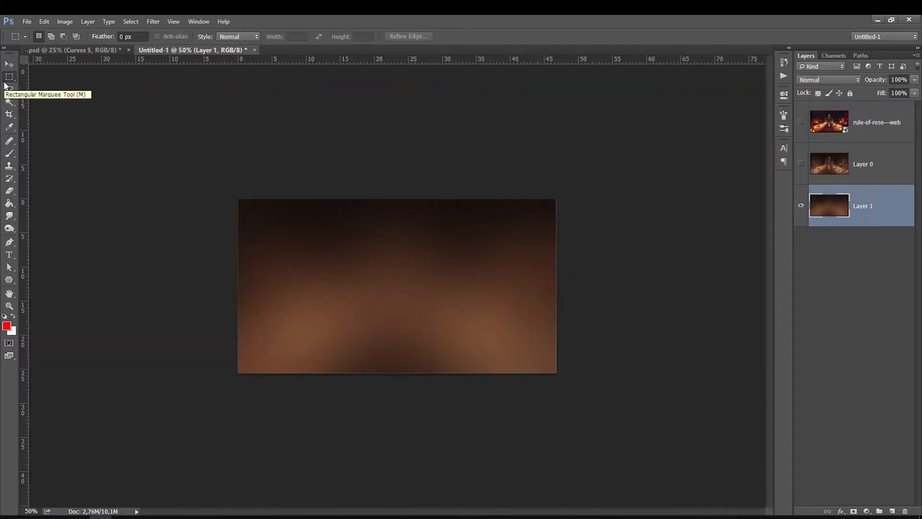
# Sample a brown foreground colour from the background and switch to a 200 px brush.
pyautogui.moveTo(179, 179); pyautogui.dragTo(632, 416)
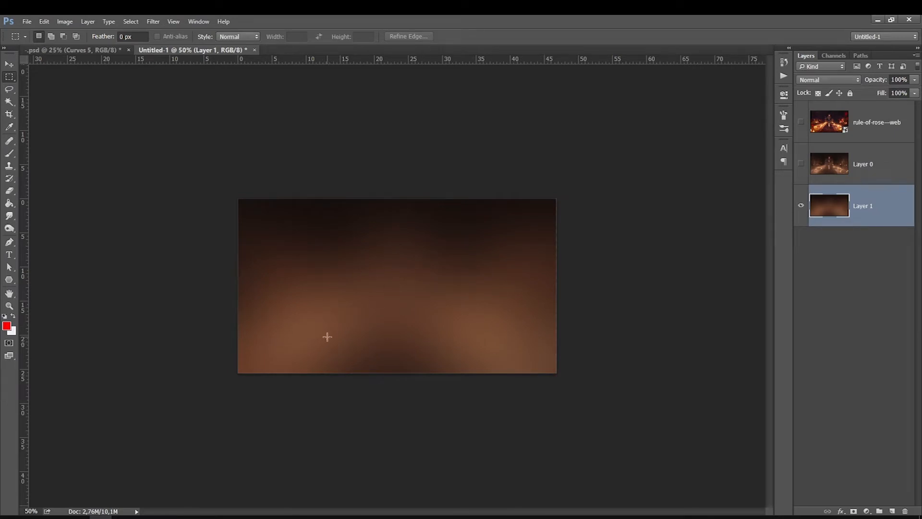
pyautogui.click(9, 127)
pyautogui.click(7, 326)
pyautogui.click(344, 292)
pyautogui.press('Return')
pyautogui.press('b')
pyautogui.press(']')
pyautogui.press(']')
pyautogui.press(']')
pyautogui.press(']')
pyautogui.press(']')
pyautogui.press(']')
pyautogui.press(']')
pyautogui.press(']')
pyautogui.press(']')
pyautogui.press(']')
pyautogui.press(']')
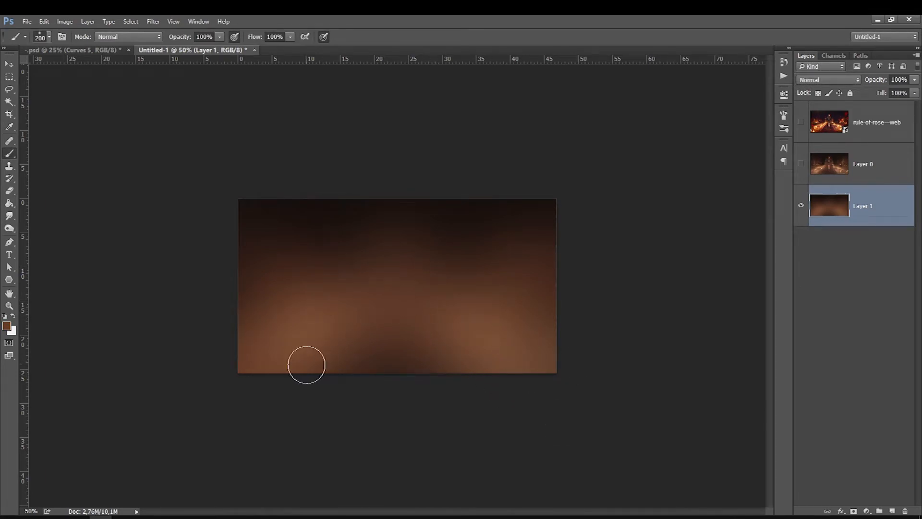
# Set the foreground colour to a light peach tone.
pyautogui.click(6, 326)
pyautogui.moveTo(604, 281); pyautogui.dragTo(621, 273)
pyautogui.click(790, 253)
# On a new layer, paint two light diagonal floor strokes with a 100 px brush.
pyautogui.click(893, 511)
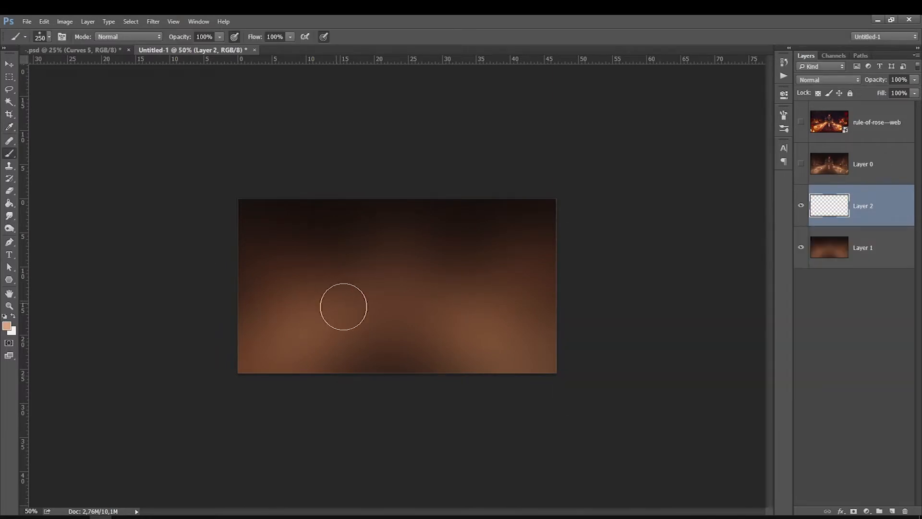
pyautogui.press(']')
pyautogui.press(']')
pyautogui.press(']')
pyautogui.press(']')
pyautogui.press(']')
pyautogui.press(']')
pyautogui.press(']')
pyautogui.press('[')
pyautogui.press('[')
pyautogui.press('[')
pyautogui.press('[')
pyautogui.press('[')
pyautogui.press('[')
pyautogui.press('[')
pyautogui.press('[')
pyautogui.moveTo(530, 366)
pyautogui.mouseDown()
pyautogui.moveTo(401, 301)
pyautogui.moveTo(519, 369)
pyautogui.moveTo(284, 379)
pyautogui.mouseUp()
pyautogui.press('[')
pyautogui.press('[')
pyautogui.press('[')
# Add an arc and radiating wall strokes to the sketch, then delete the sketch layer.
pyautogui.press('[')
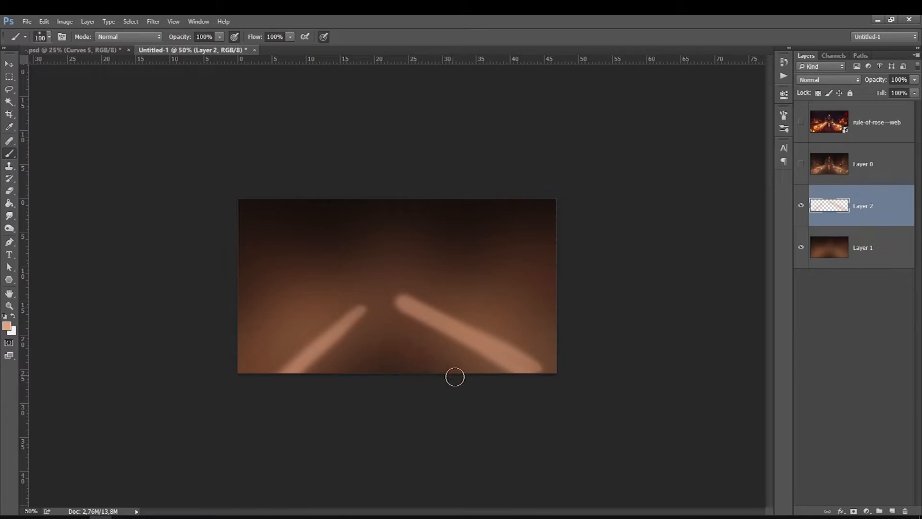
pyautogui.moveTo(453, 375)
pyautogui.mouseDown()
pyautogui.moveTo(401, 303)
pyautogui.moveTo(403, 324)
pyautogui.moveTo(373, 319)
pyautogui.moveTo(360, 341)
pyautogui.mouseUp()
pyautogui.press(']')
pyautogui.press(']')
pyautogui.press(']')
pyautogui.moveTo(492, 197)
pyautogui.mouseDown()
pyautogui.moveTo(452, 227)
pyautogui.moveTo(278, 187)
pyautogui.moveTo(417, 232)
pyautogui.moveTo(460, 214)
pyautogui.moveTo(283, 187)
pyautogui.moveTo(464, 209)
pyautogui.moveTo(492, 185)
pyautogui.mouseUp()
pyautogui.press('[')
pyautogui.press('[')
pyautogui.press('[')
pyautogui.press('[')
pyautogui.moveTo(566, 252); pyautogui.dragTo(427, 287)
pyautogui.moveTo(247, 258)
pyautogui.mouseDown()
pyautogui.moveTo(326, 286)
pyautogui.moveTo(266, 271)
pyautogui.moveTo(269, 279)
pyautogui.moveTo(366, 291)
pyautogui.mouseUp()
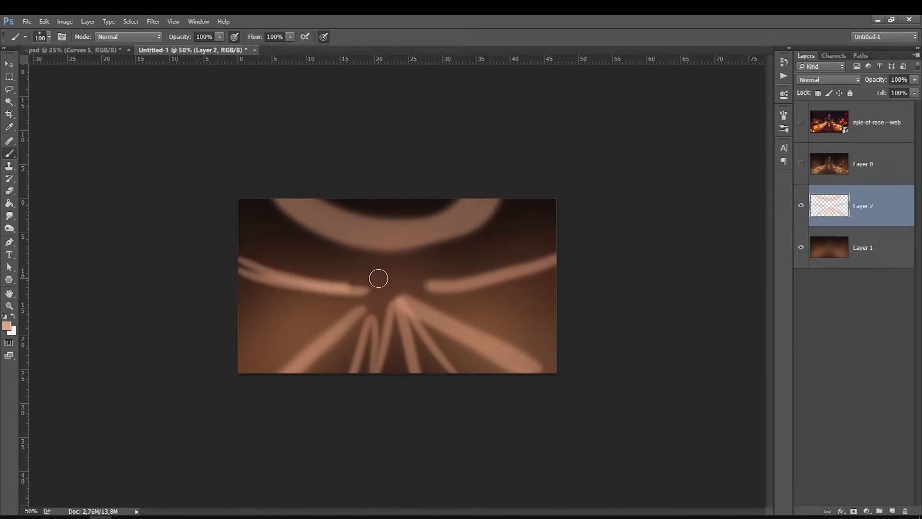
pyautogui.moveTo(560, 251); pyautogui.dragTo(446, 275)
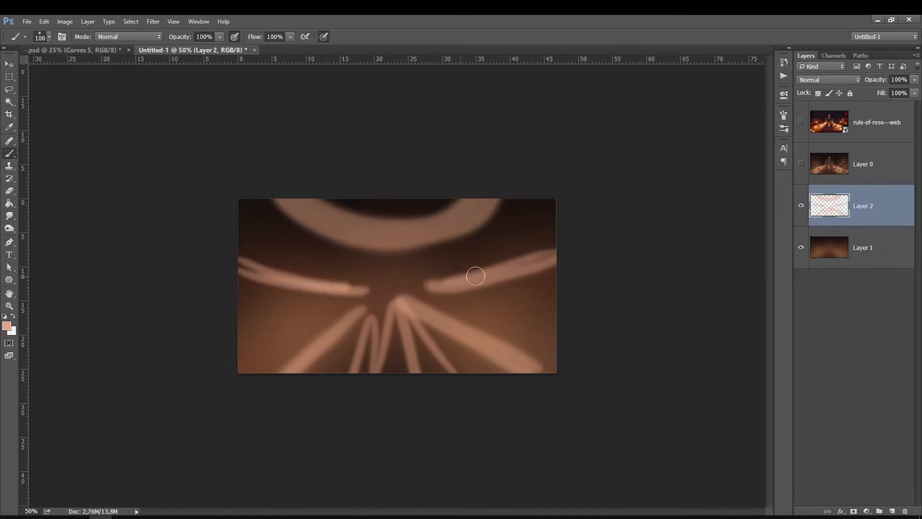
pyautogui.moveTo(556, 290); pyautogui.dragTo(449, 302)
pyautogui.moveTo(350, 282); pyautogui.dragTo(250, 252)
pyautogui.moveTo(240, 286); pyautogui.dragTo(324, 299)
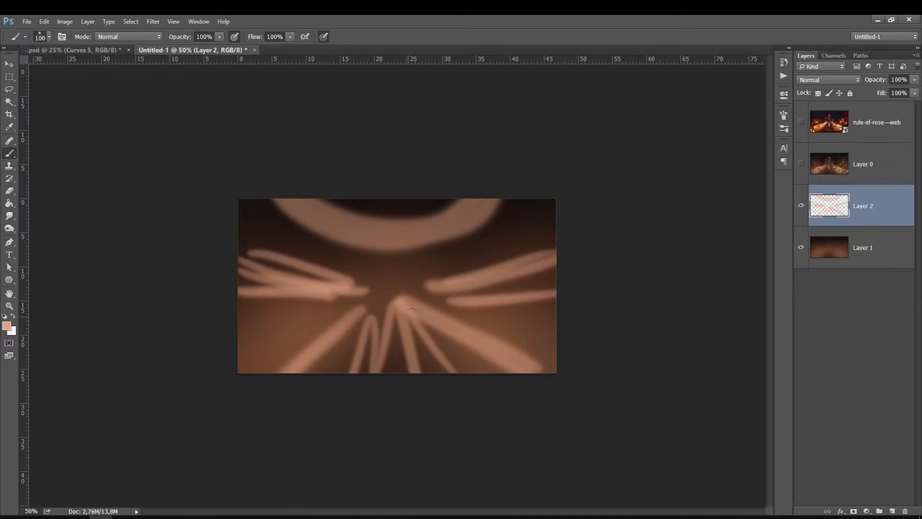
pyautogui.moveTo(402, 320)
pyautogui.mouseDown()
pyautogui.moveTo(404, 295)
pyautogui.moveTo(392, 339)
pyautogui.moveTo(384, 232)
pyautogui.mouseUp()
pyautogui.press('Delete')
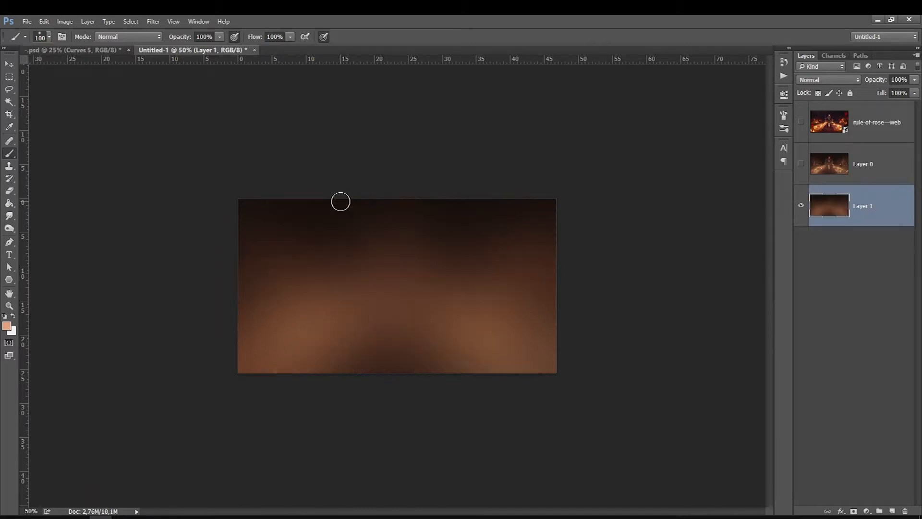
# Brush a broad light stroke across the lower background with an 800 px brush, then revert it in the history.
pyautogui.press(']')
pyautogui.press(']')
pyautogui.press(']')
pyautogui.press(']')
pyautogui.press(']')
pyautogui.press(']')
pyautogui.press(']')
pyautogui.press(']')
pyautogui.press('[')
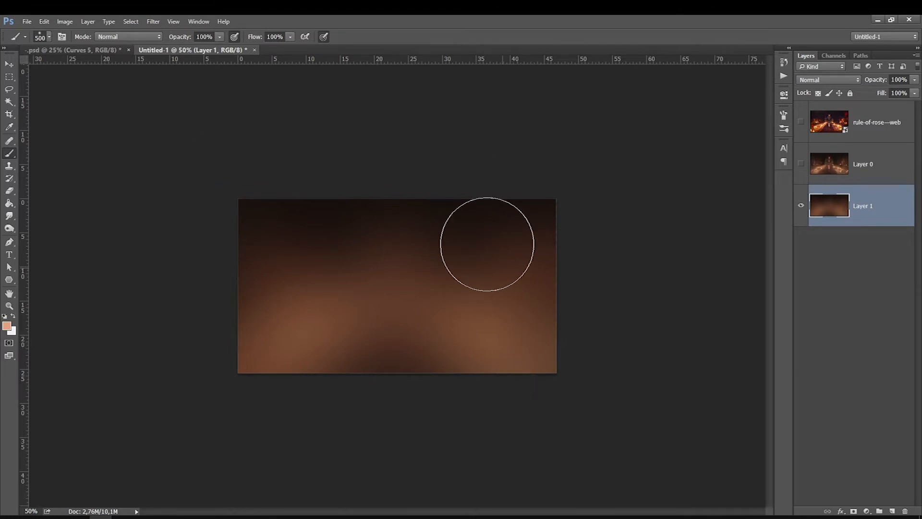
pyautogui.press(']')
pyautogui.press(']')
pyautogui.press(']')
pyautogui.moveTo(582, 361)
pyautogui.mouseDown()
pyautogui.moveTo(335, 274)
pyautogui.moveTo(379, 286)
pyautogui.moveTo(184, 387)
pyautogui.mouseUp()
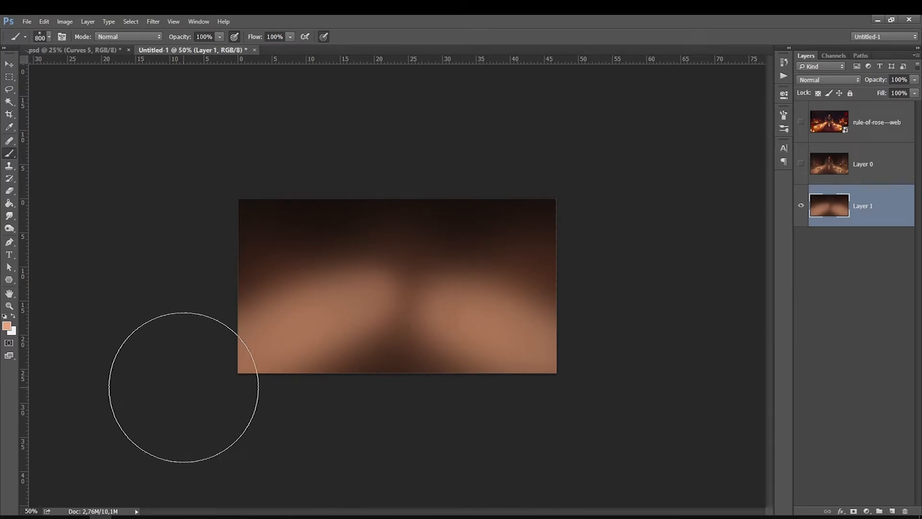
pyautogui.click(784, 62)
pyautogui.click(716, 275)
pyautogui.click(757, 57)
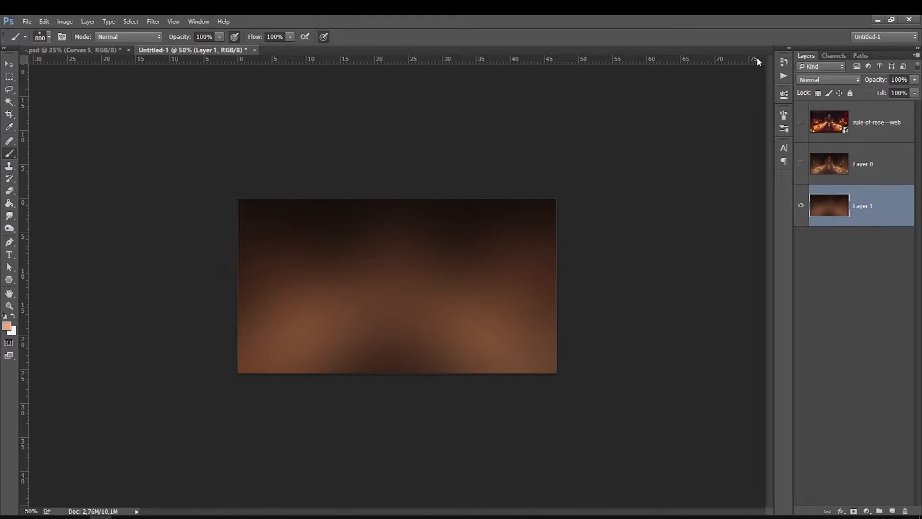
# Compare the background with Layer 0 by toggling its visibility at 100% zoom, then select Layer 0.
pyautogui.click(802, 164)
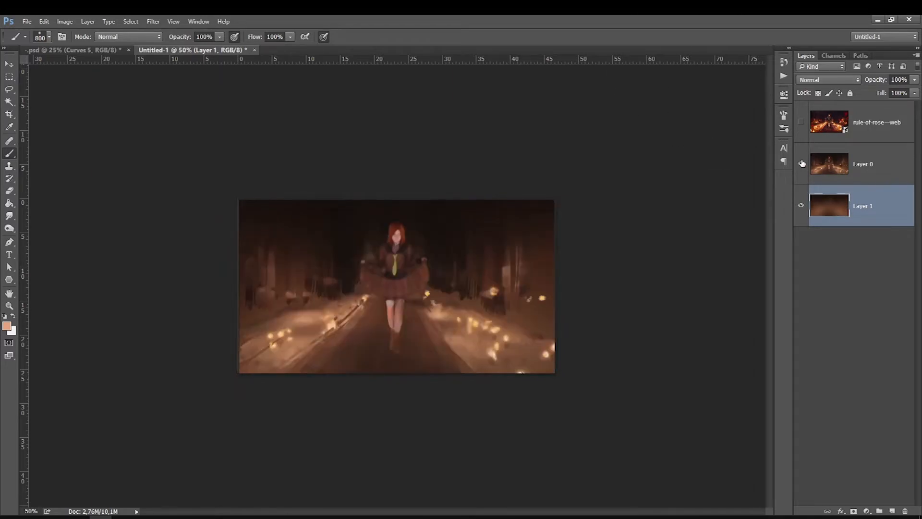
pyautogui.click(801, 165)
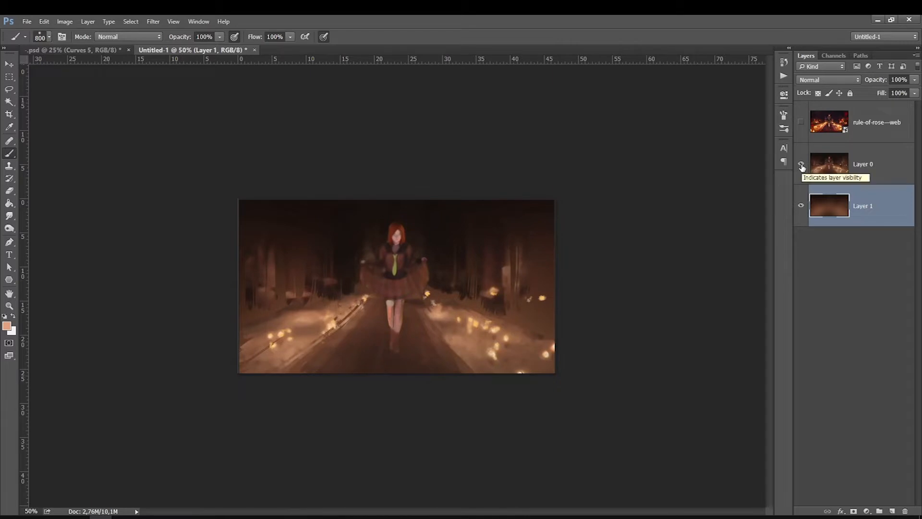
pyautogui.hotkey('ctrl', '1')
pyautogui.click(802, 164)
pyautogui.click(834, 162)
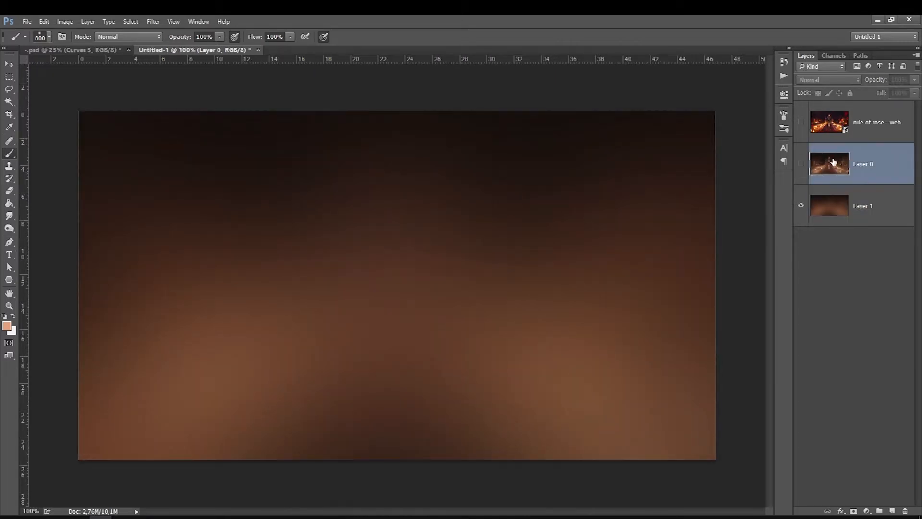
# Create a new layer and pick a light peach foreground colour for the brush.
pyautogui.click(892, 511)
pyautogui.click(7, 326)
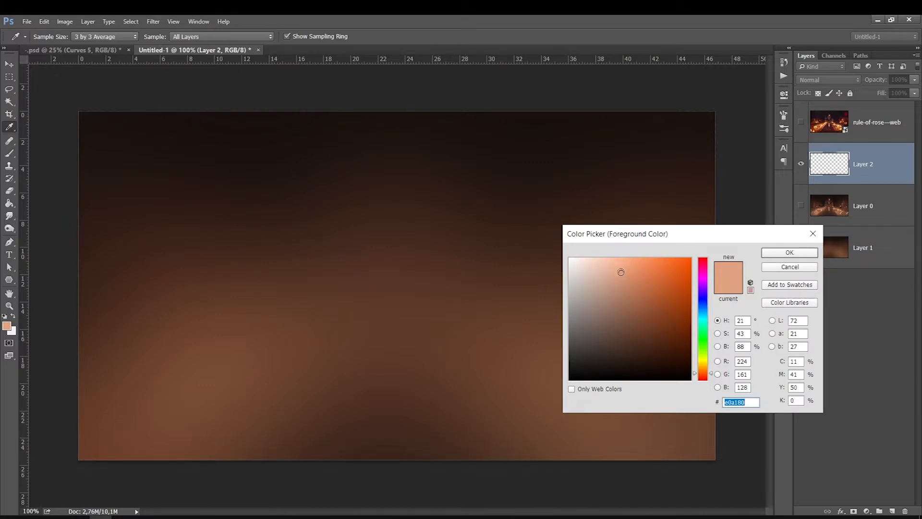
pyautogui.moveTo(622, 273)
pyautogui.mouseDown()
pyautogui.moveTo(609, 272)
pyautogui.moveTo(624, 287)
pyautogui.moveTo(605, 268)
pyautogui.mouseUp()
pyautogui.press('b')
pyautogui.press('Return')
# Move the new layer below Layer 0 and group Layer 0 with the rule-of-rose—web layer.
pyautogui.moveTo(840, 164); pyautogui.dragTo(832, 217)
pyautogui.click(862, 166)
pyautogui.click(854, 125)
pyautogui.keyDown('shift'); pyautogui.click(855, 161); pyautogui.keyUp('shift')
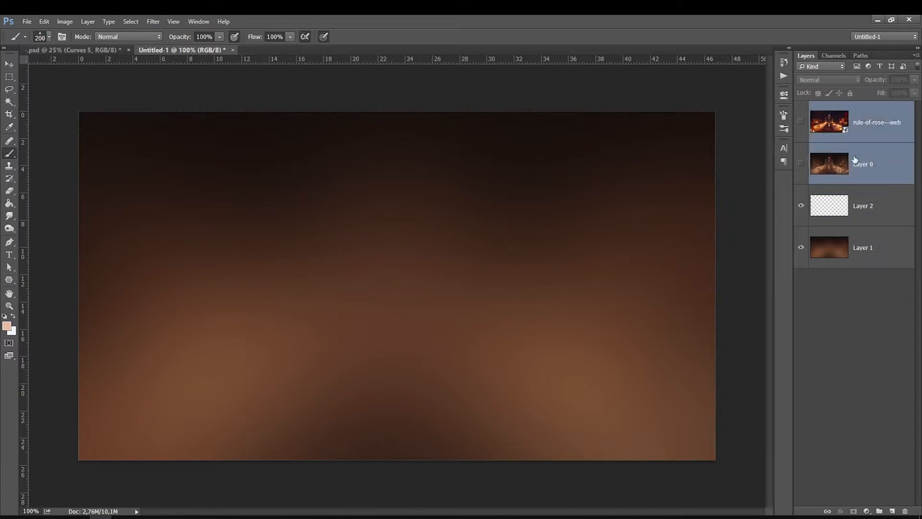
pyautogui.hotkey('ctrl', 'g')
# Rename the new layer to cores brutas.
pyautogui.click(825, 135)
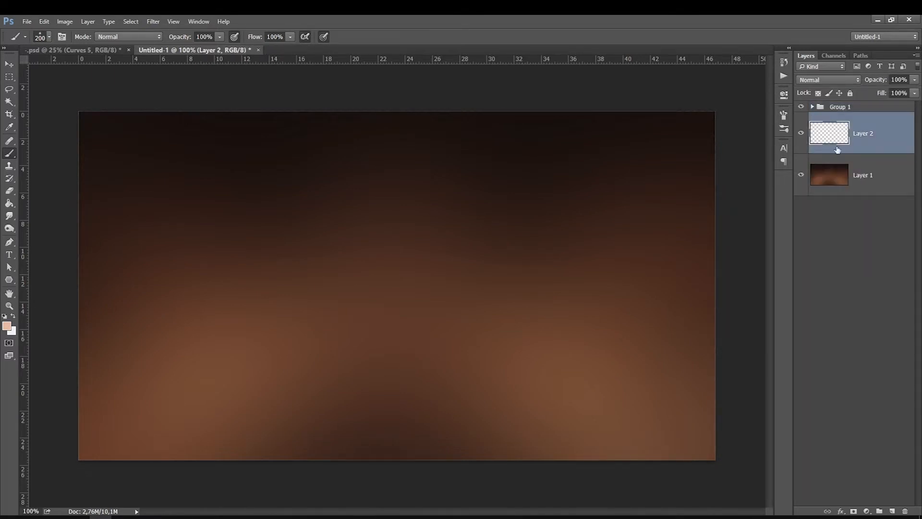
pyautogui.doubleClick(865, 135)
pyautogui.write('cores principais')
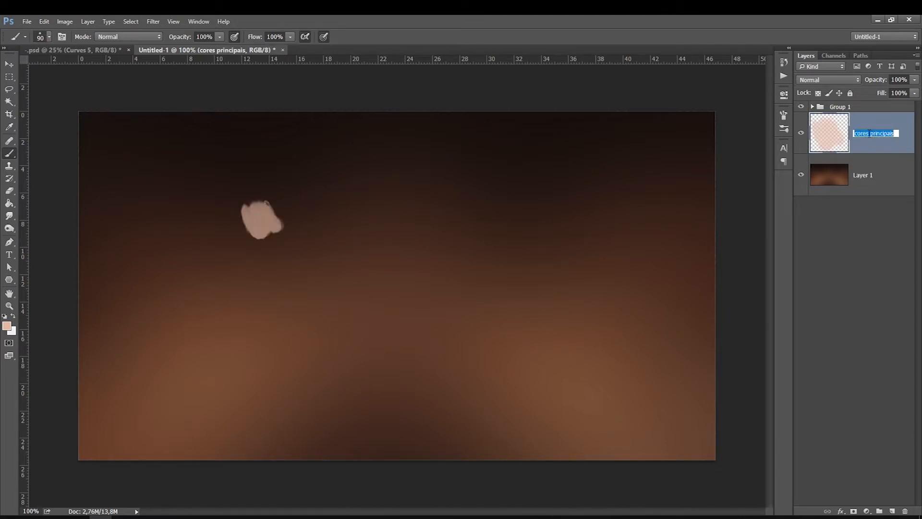
pyautogui.moveTo(870, 134); pyautogui.dragTo(919, 137)
pyautogui.press('BackSpace')
pyautogui.write('brutas')
pyautogui.press('Return')
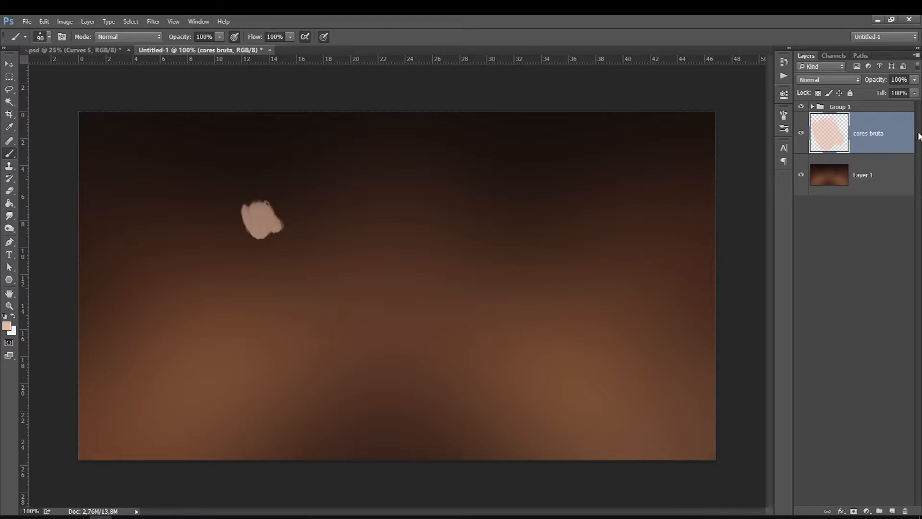
# Paint a light skin-tone swatch with a 60 px brush on the cores brutas layer.
pyautogui.press('[')
pyautogui.press('[')
pyautogui.press('[')
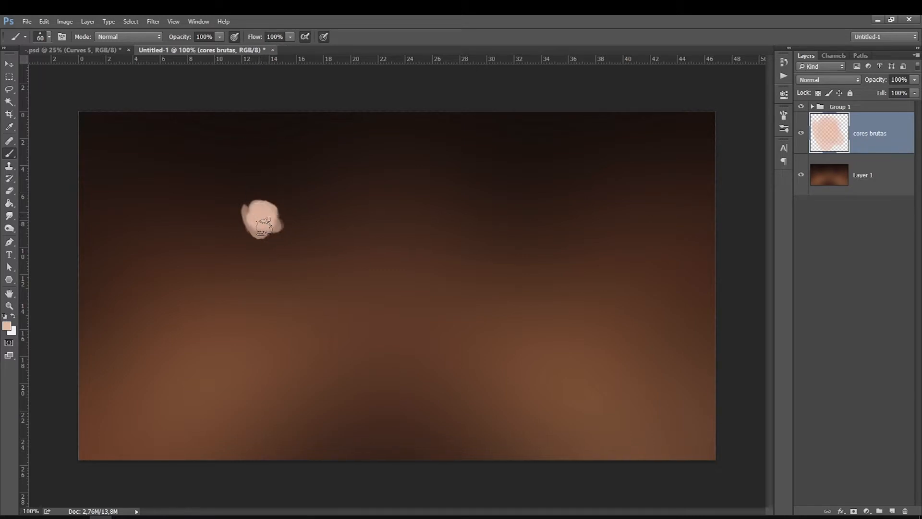
pyautogui.moveTo(262, 219); pyautogui.dragTo(276, 197)
# Pick the mid skin tone c4907b and dab a second swatch beside the first.
pyautogui.click(6, 326)
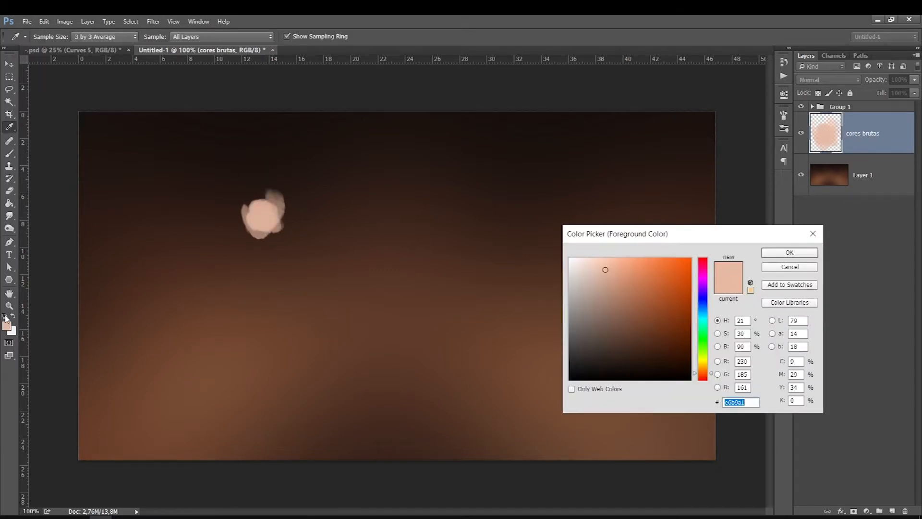
pyautogui.click(703, 376)
pyautogui.click(610, 285)
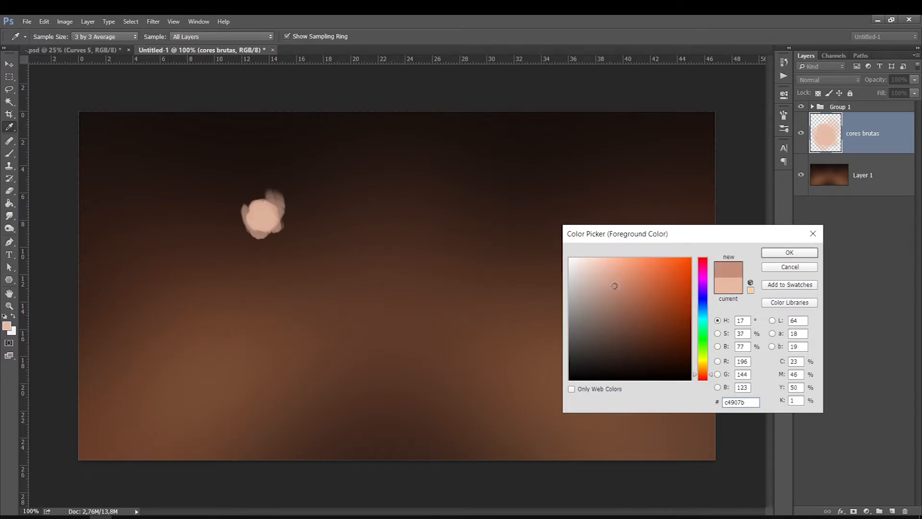
pyautogui.press('Return')
pyautogui.moveTo(298, 206); pyautogui.dragTo(298, 223)
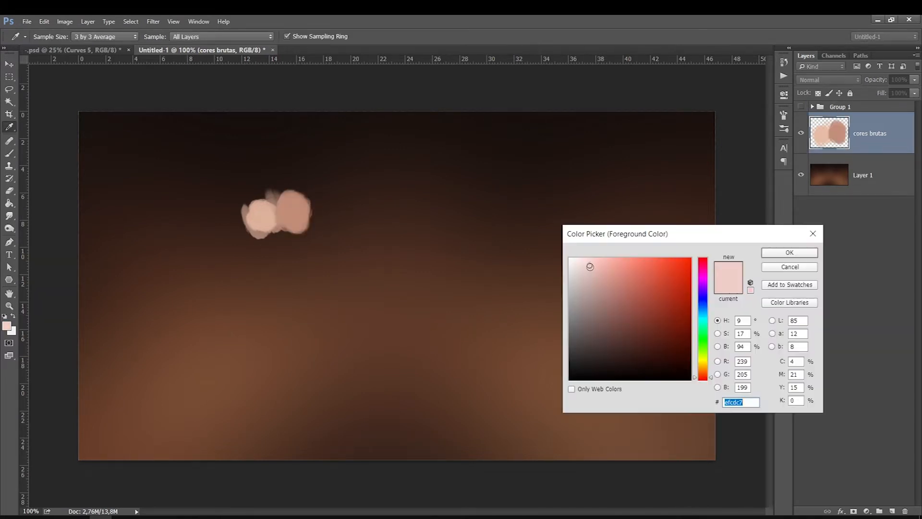
# Pick the pale pink f4d7d2 and dab a swatch left of the skin tones.
pyautogui.moveTo(590, 267); pyautogui.dragTo(588, 263)
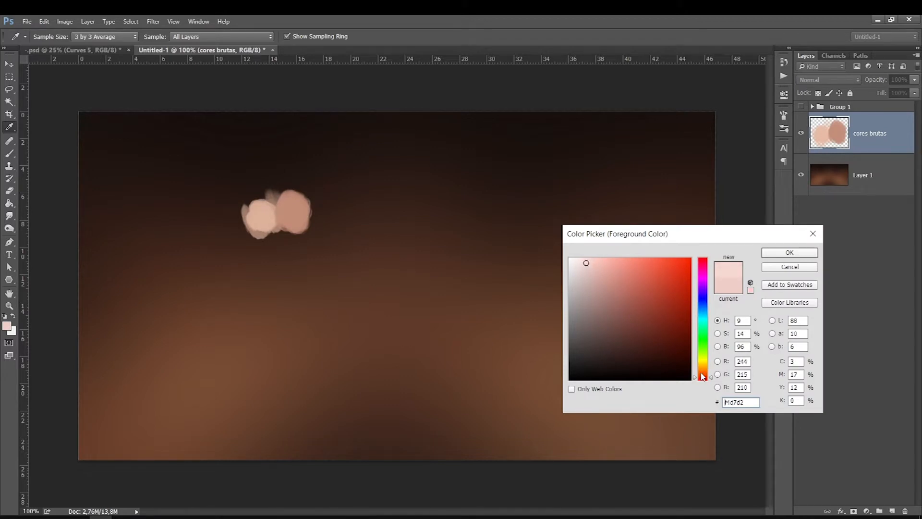
pyautogui.press('Return')
pyautogui.moveTo(234, 225); pyautogui.dragTo(235, 216)
# Pick the deep red a63c3c and paint a swatch at the right end of the row.
pyautogui.click(7, 326)
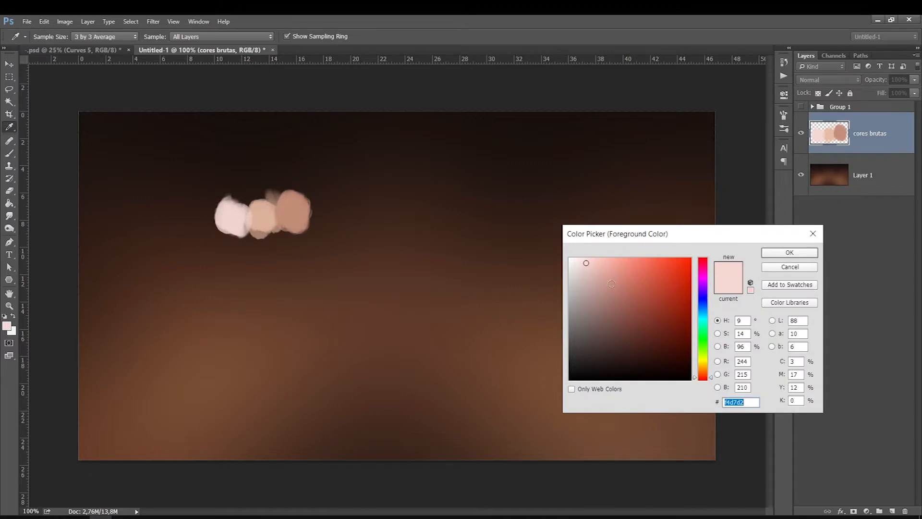
pyautogui.click(702, 380)
pyautogui.moveTo(630, 302); pyautogui.dragTo(647, 300)
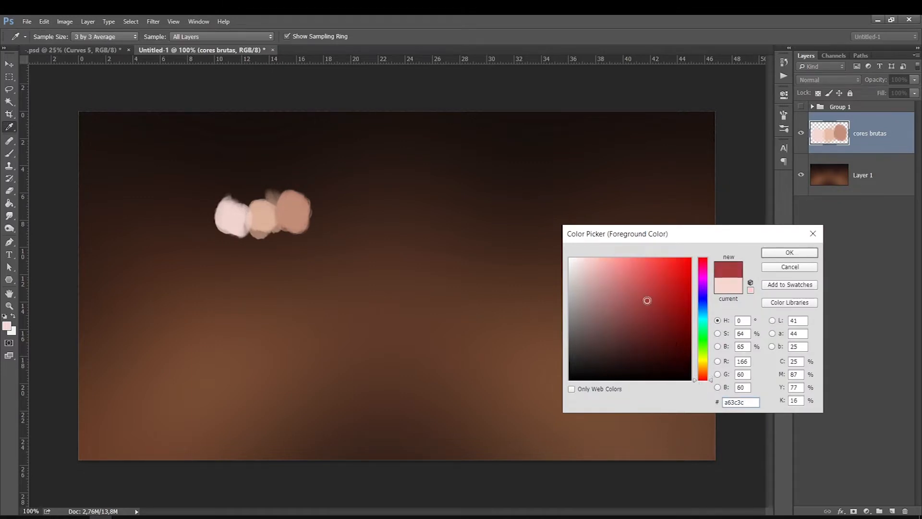
pyautogui.press('Return')
pyautogui.moveTo(305, 233)
pyautogui.mouseDown()
pyautogui.moveTo(319, 220)
pyautogui.moveTo(313, 198)
pyautogui.mouseUp()
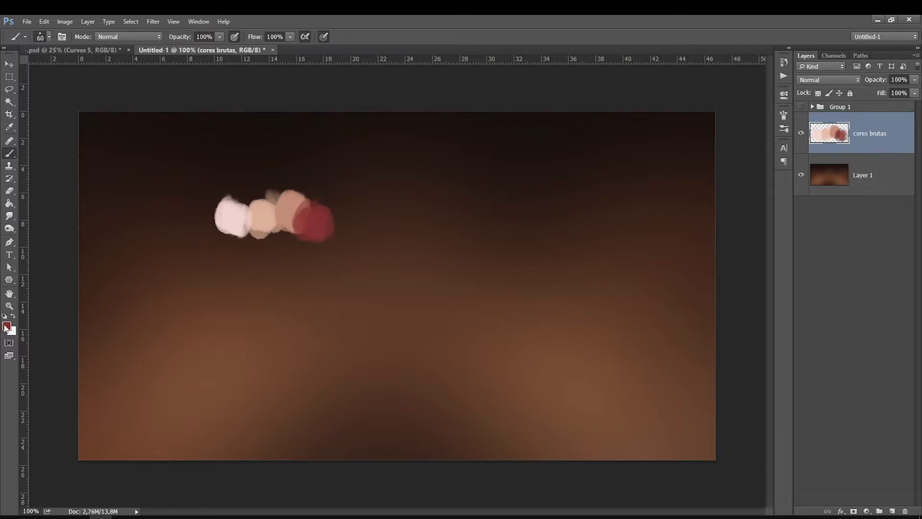
# Pick the green 3d8931 and dab a swatch below the skin-tone row.
pyautogui.click(6, 325)
pyautogui.moveTo(705, 357); pyautogui.dragTo(704, 342)
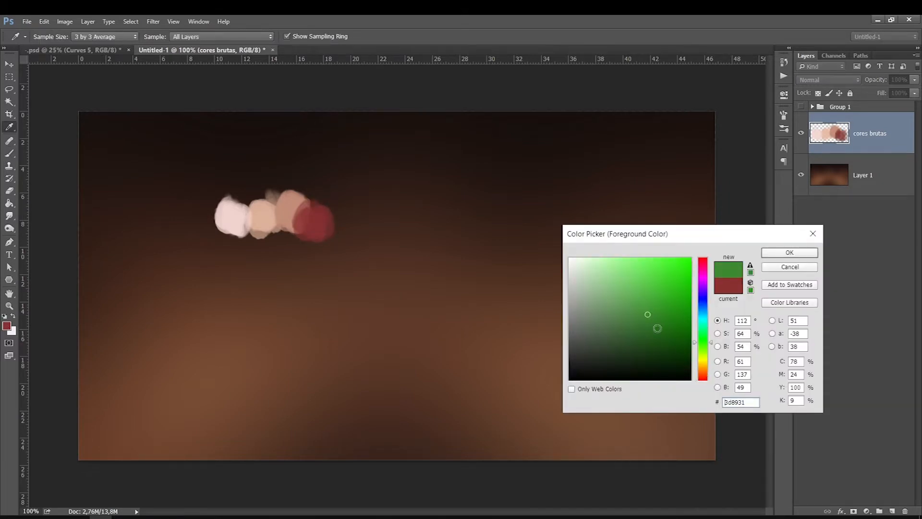
pyautogui.moveTo(648, 312)
pyautogui.mouseDown()
pyautogui.moveTo(643, 295)
pyautogui.moveTo(646, 302)
pyautogui.mouseUp()
pyautogui.press('Return')
pyautogui.moveTo(266, 278); pyautogui.dragTo(266, 275)
# Pick the yellow-green 899d46 and dab a swatch left of the green one.
pyautogui.press('n')
pyautogui.moveTo(700, 346); pyautogui.dragTo(700, 355)
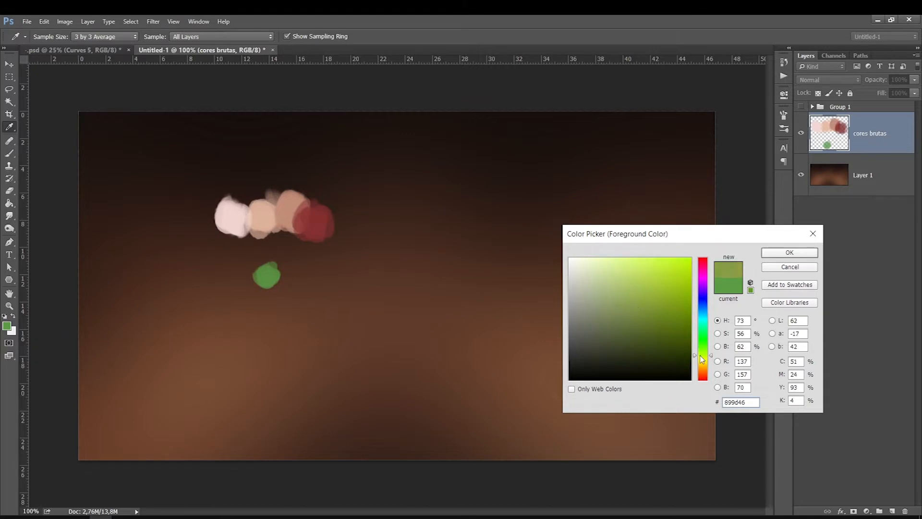
pyautogui.moveTo(625, 306); pyautogui.dragTo(613, 284)
pyautogui.press('Return')
pyautogui.press('b')
pyautogui.moveTo(255, 279); pyautogui.dragTo(243, 276)
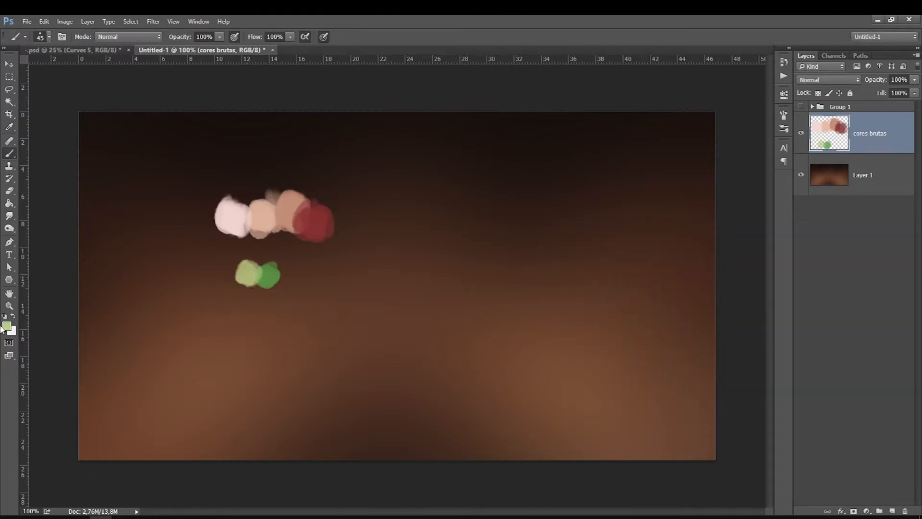
# Pick the olive green 5a5e1a and dab a third swatch in the green row.
pyautogui.click(7, 327)
pyautogui.click(273, 274)
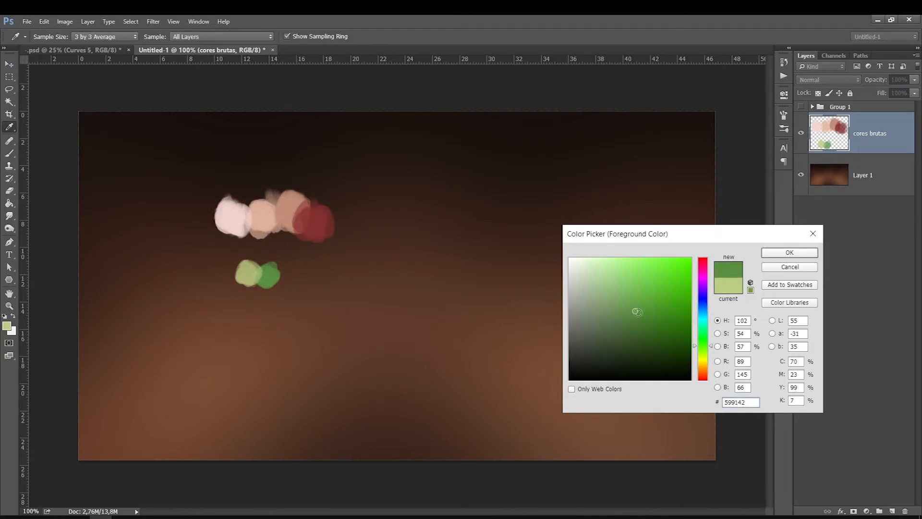
pyautogui.click(270, 273)
pyautogui.click(245, 276)
pyautogui.click(266, 278)
pyautogui.moveTo(702, 349); pyautogui.dragTo(702, 337)
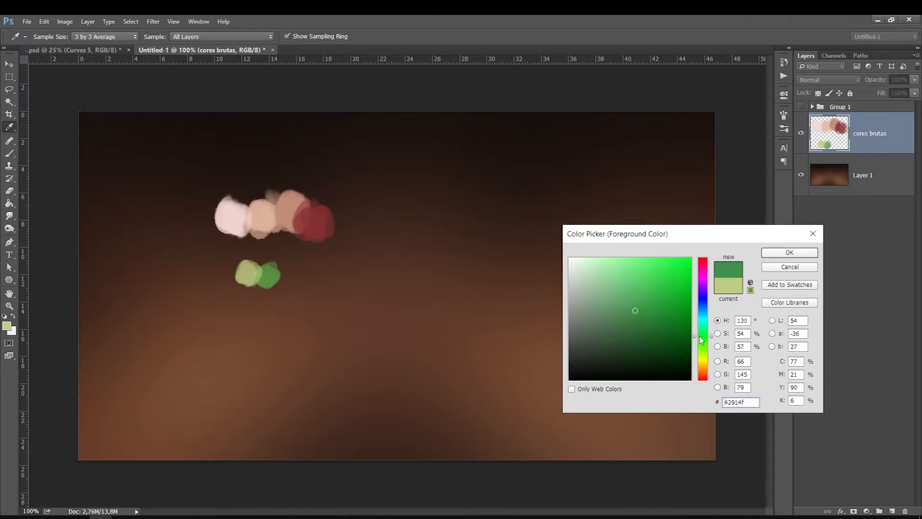
pyautogui.moveTo(619, 305); pyautogui.dragTo(650, 325)
pyautogui.moveTo(703, 345); pyautogui.dragTo(702, 360)
pyautogui.moveTo(657, 331)
pyautogui.mouseDown()
pyautogui.moveTo(669, 344)
pyautogui.moveTo(658, 334)
pyautogui.mouseUp()
pyautogui.press('Return')
pyautogui.moveTo(287, 279); pyautogui.dragTo(288, 272)
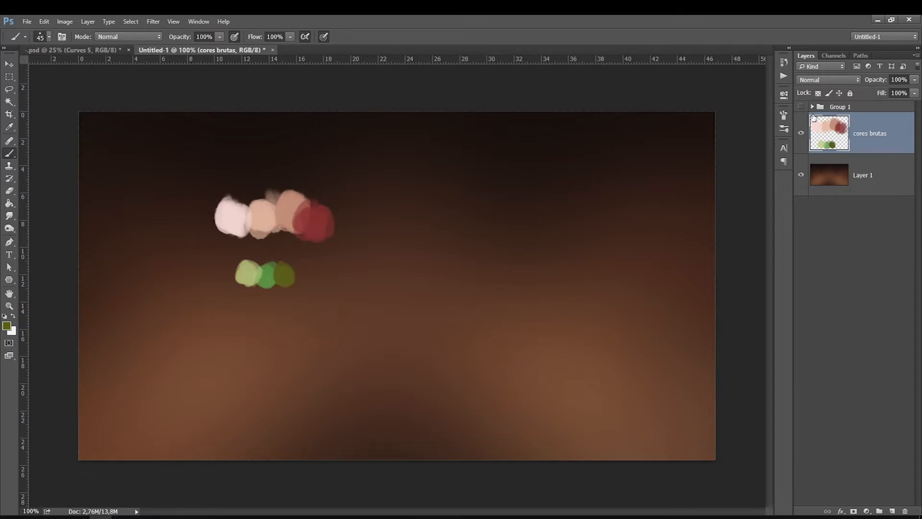
# Pick a dark reddish brown and dab swatches above the skin-tone row, adding a dark swatch with the swapped colour.
pyautogui.press('[')
pyautogui.click(8, 327)
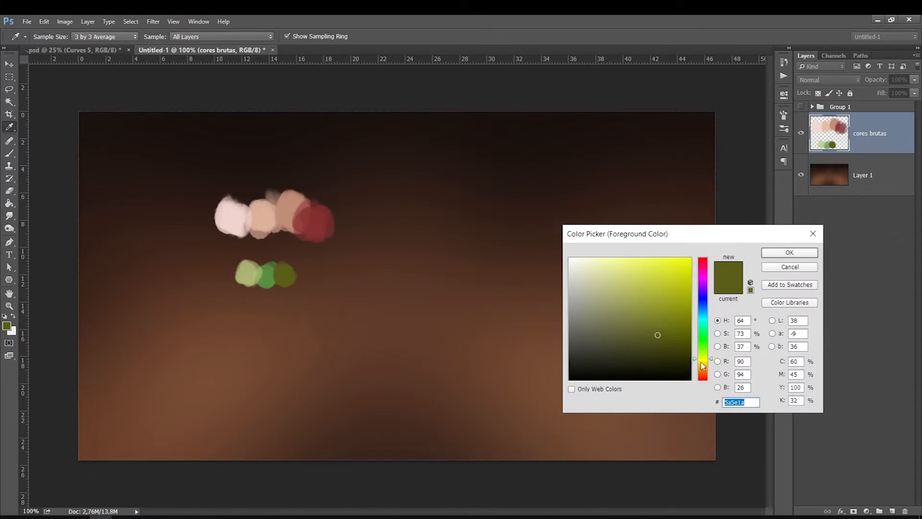
pyautogui.moveTo(703, 368); pyautogui.dragTo(702, 376)
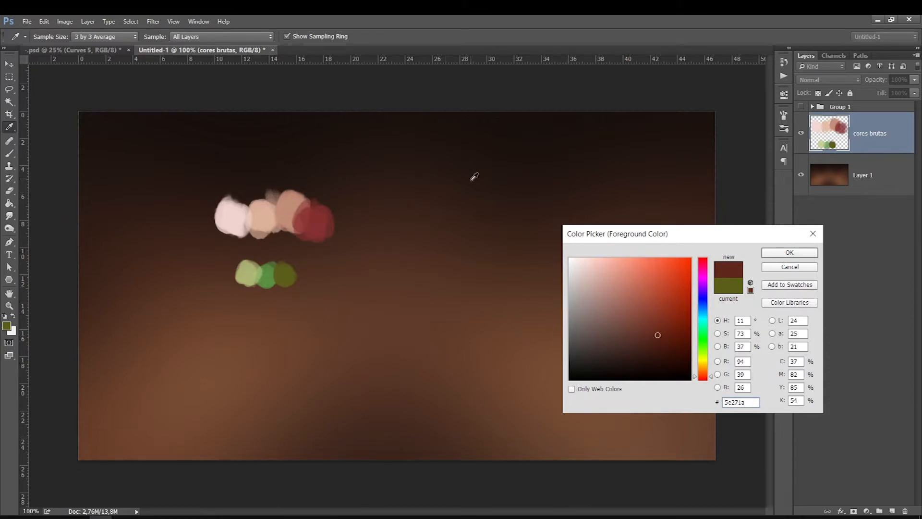
pyautogui.moveTo(658, 335); pyautogui.dragTo(634, 329)
pyautogui.press('Return')
pyautogui.press('b')
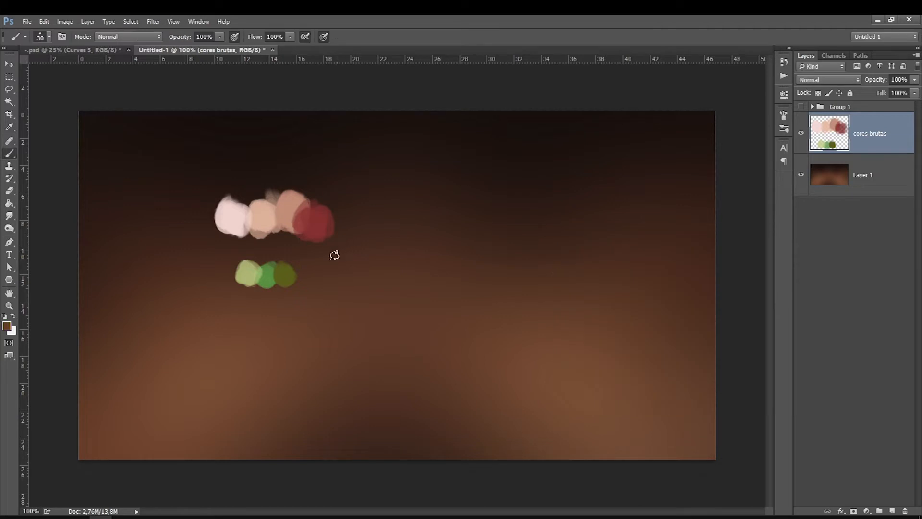
pyautogui.moveTo(355, 161); pyautogui.dragTo(330, 150)
pyautogui.click(13, 315)
pyautogui.moveTo(376, 168); pyautogui.dragTo(379, 165)
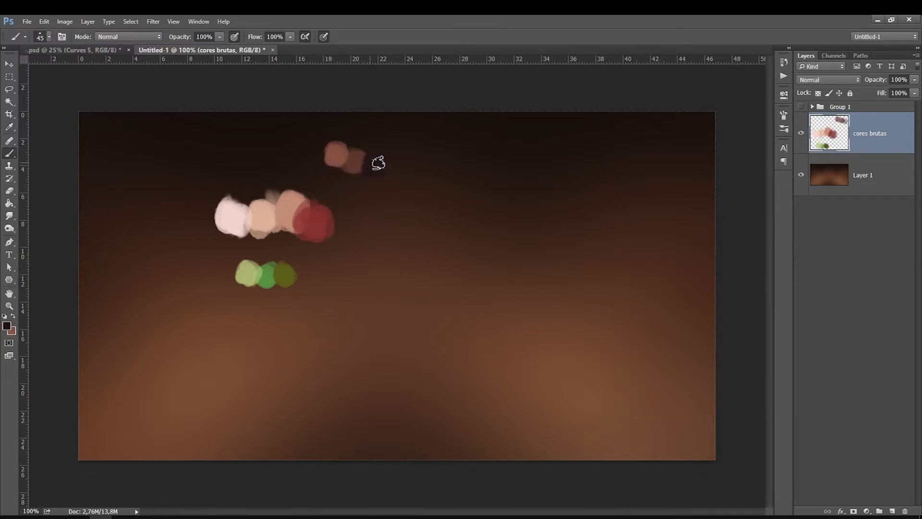
# Add a new layer above Layer 1 and fill it with white ffffff.
pyautogui.press('[')
pyautogui.click(871, 176)
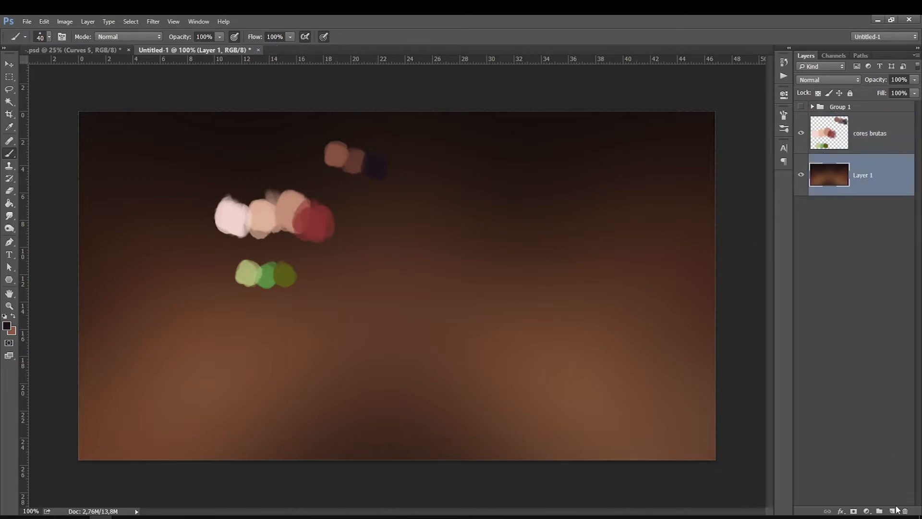
pyautogui.click(892, 511)
pyautogui.press('g')
pyautogui.click(481, 337)
pyautogui.click(7, 327)
pyautogui.write('ffffff')
pyautogui.press('Return')
pyautogui.click(404, 287)
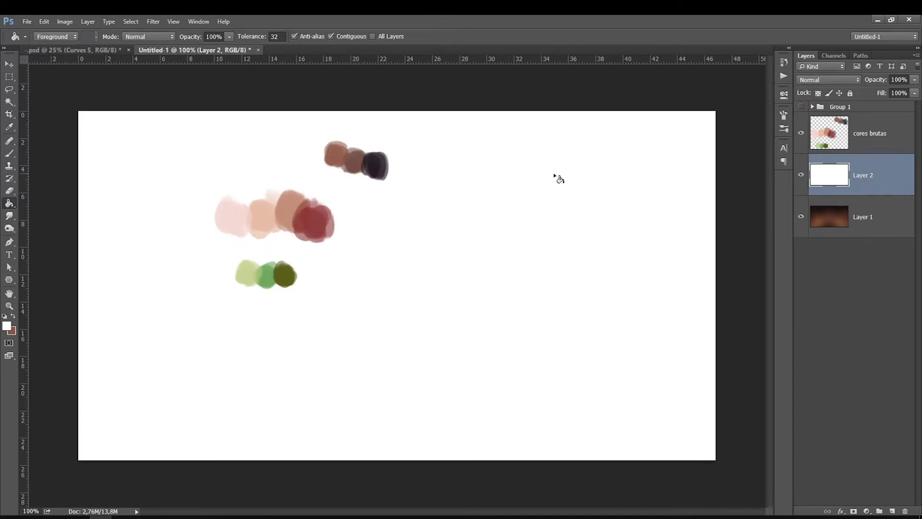
# Toggle the white layer's visibility to compare the swatches, then delete that layer.
pyautogui.click(801, 175)
pyautogui.click(860, 217)
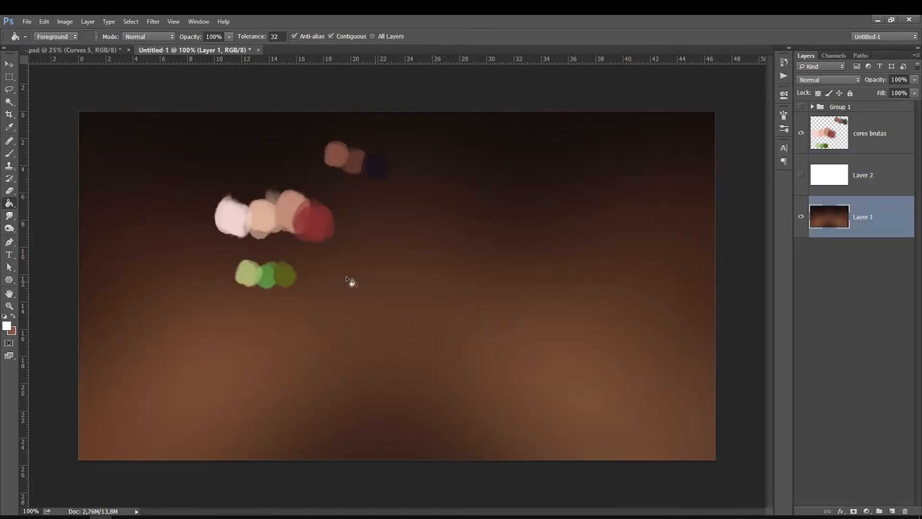
pyautogui.click(804, 175)
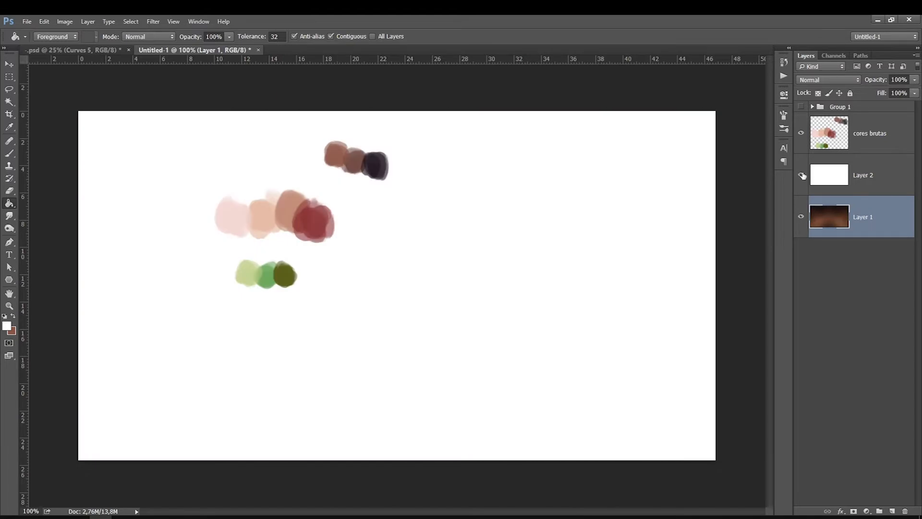
pyautogui.click(819, 177)
pyautogui.press('Delete')
# Toggle the reference group and the cores brutas layer on and off to compare the swatches with the reference image.
pyautogui.click(827, 137)
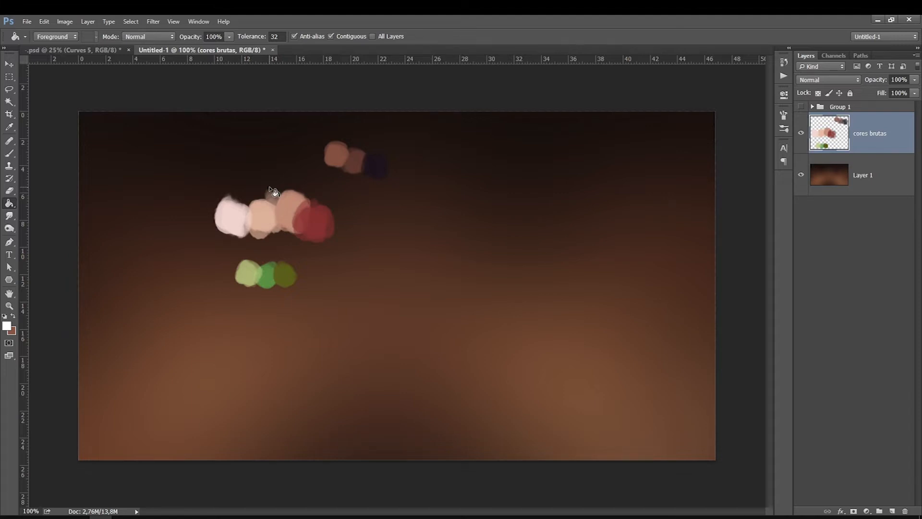
pyautogui.click(801, 133)
pyautogui.click(801, 133)
pyautogui.click(801, 106)
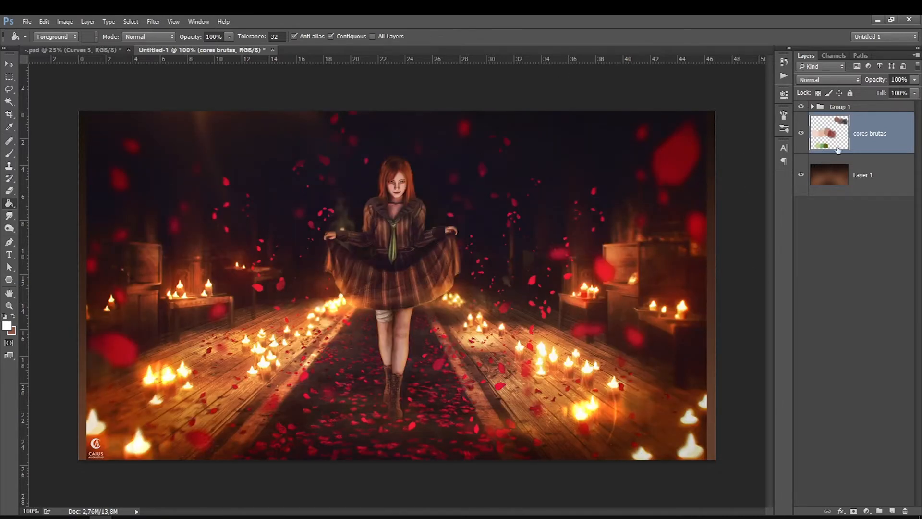
pyautogui.click(800, 134)
pyautogui.click(801, 107)
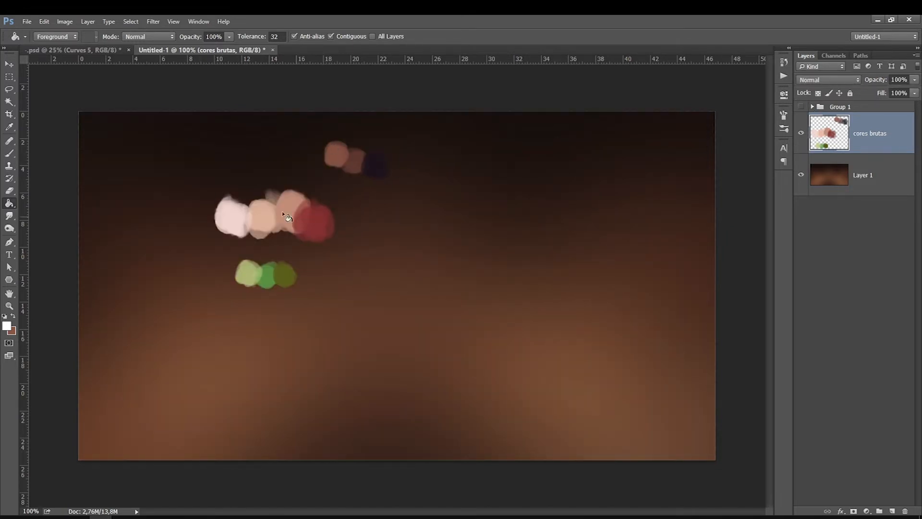
pyautogui.click(801, 133)
pyautogui.click(802, 174)
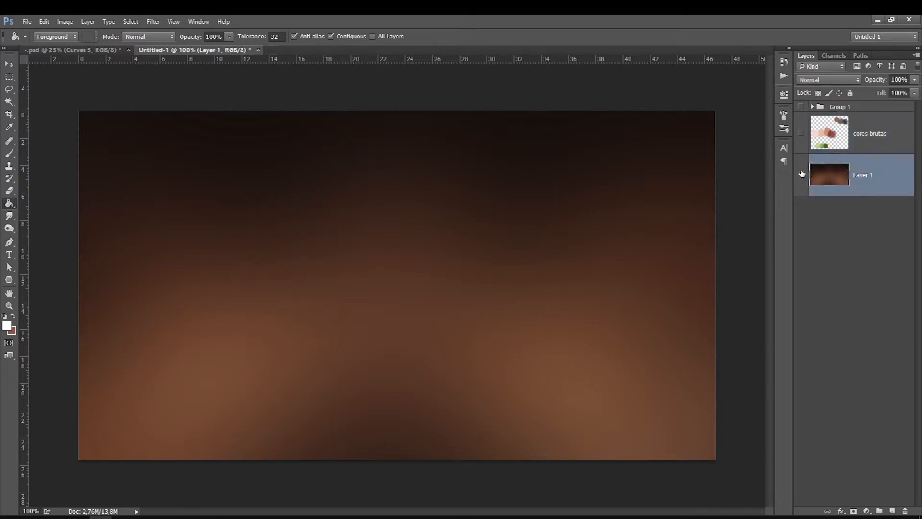
pyautogui.click(801, 133)
pyautogui.click(858, 141)
# Set the cores brutas layer's opacity to 60%.
pyautogui.click(915, 79)
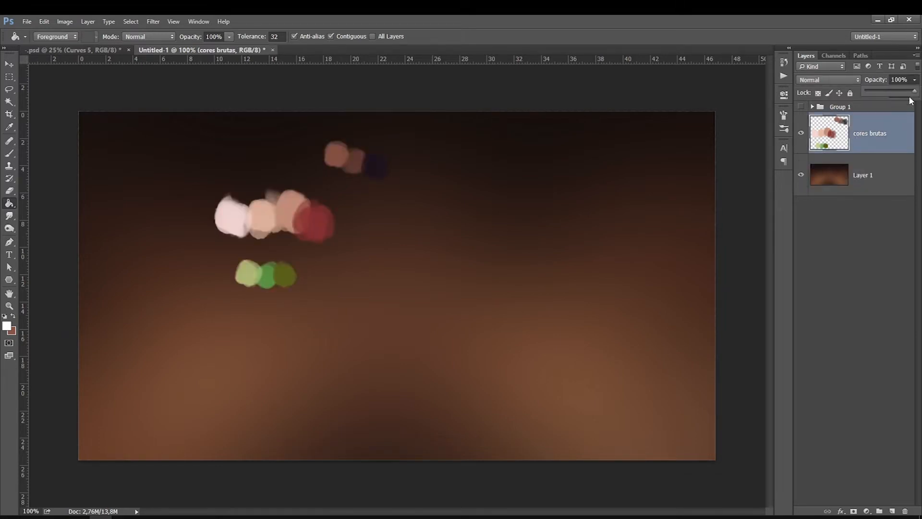
pyautogui.moveTo(913, 91); pyautogui.dragTo(892, 94)
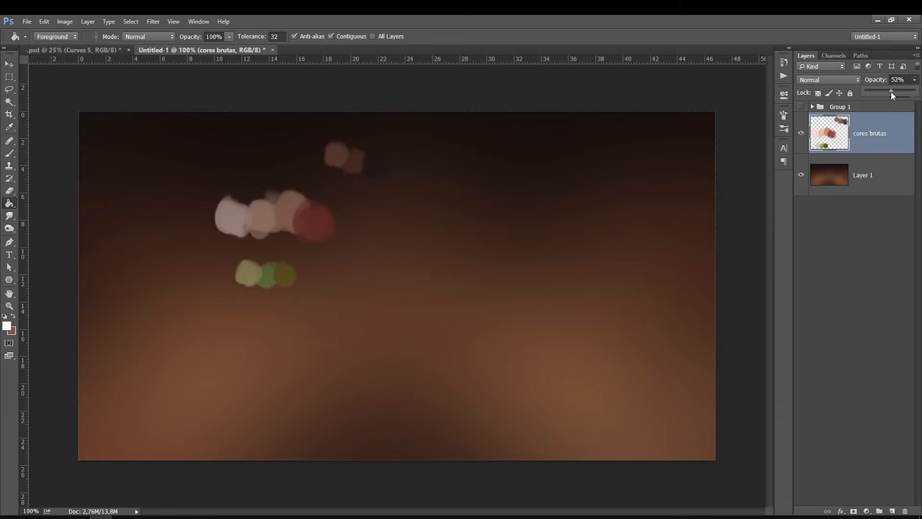
pyautogui.moveTo(900, 82); pyautogui.dragTo(839, 95)
pyautogui.write('60')
pyautogui.press('Return')
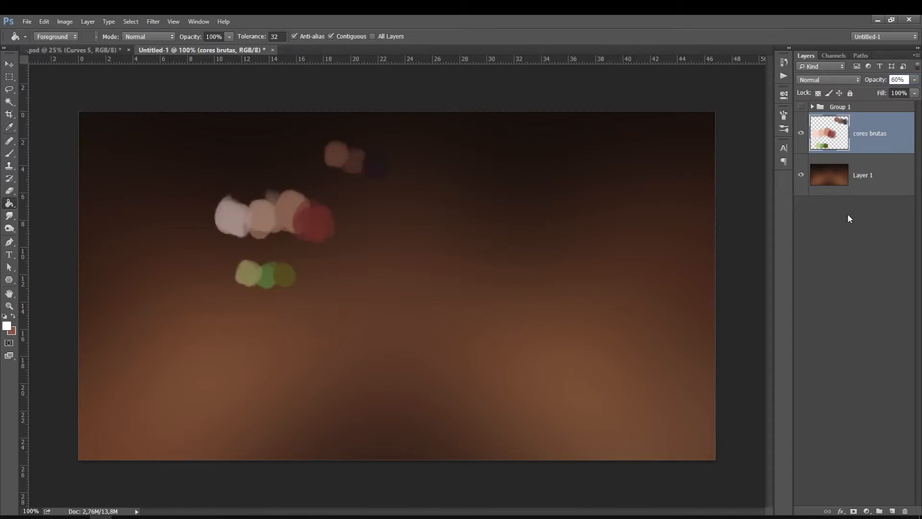
# Add a new layer above Layer 1, sample the pale pink swatch and dab it above the skin-tone row.
pyautogui.click(892, 174)
pyautogui.click(892, 511)
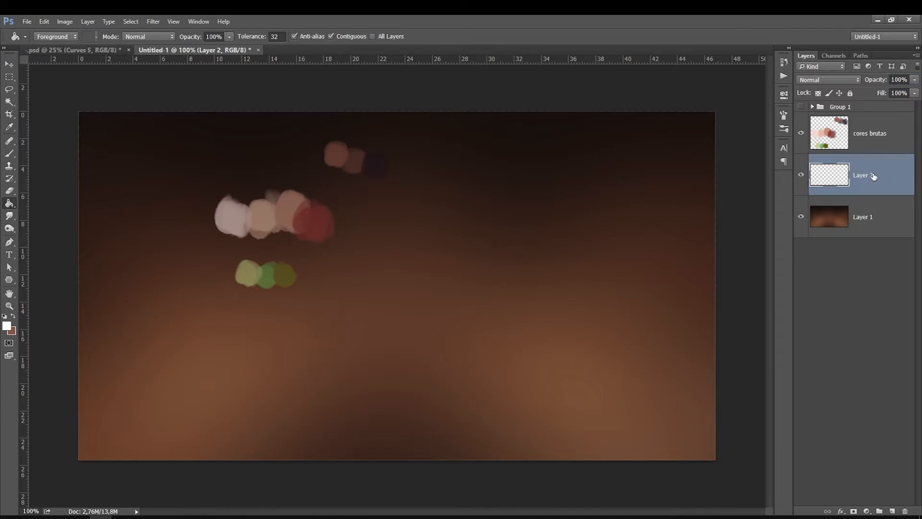
pyautogui.click(6, 328)
pyautogui.click(232, 214)
pyautogui.press('Return')
pyautogui.click(9, 153)
pyautogui.moveTo(233, 177)
pyautogui.mouseDown()
pyautogui.moveTo(226, 169)
pyautogui.moveTo(234, 169)
pyautogui.mouseUp()
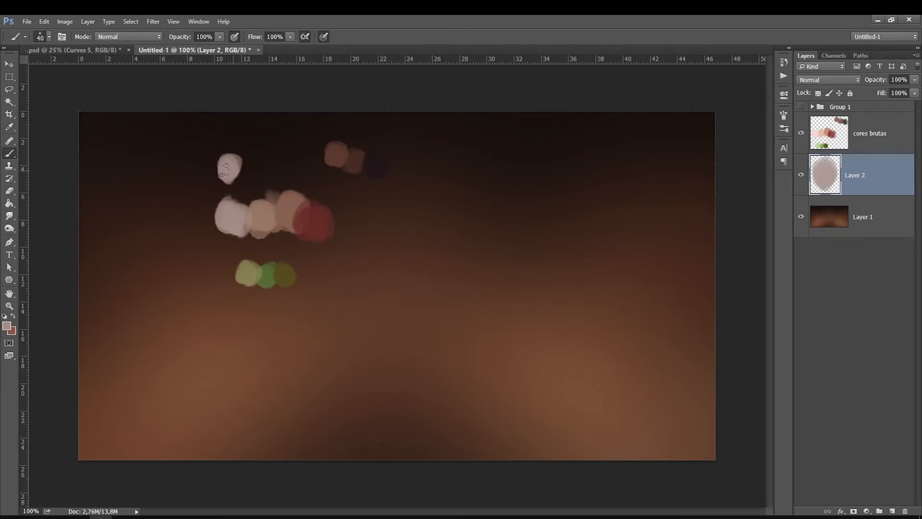
# Sample the remaining skin tones and the red from the palette and dab matching swatches along the new upper row.
pyautogui.click(7, 327)
pyautogui.click(267, 214)
pyautogui.press('Return')
pyautogui.moveTo(262, 168)
pyautogui.mouseDown()
pyautogui.moveTo(259, 178)
pyautogui.moveTo(255, 168)
pyautogui.mouseUp()
pyautogui.moveTo(252, 168)
pyautogui.mouseDown()
pyautogui.moveTo(259, 176)
pyautogui.moveTo(311, 176)
pyautogui.mouseUp()
pyautogui.click(7, 326)
pyautogui.click(287, 207)
pyautogui.press('Return')
pyautogui.click(7, 326)
pyautogui.click(318, 219)
pyautogui.press('Return')
# Sample the three greens and dab a matching row of swatches below the green row.
pyautogui.keyDown('alt'); pyautogui.click(246, 275); pyautogui.keyUp('alt')
pyautogui.moveTo(238, 300)
pyautogui.mouseDown()
pyautogui.moveTo(238, 309)
pyautogui.moveTo(261, 307)
pyautogui.mouseUp()
pyautogui.click(7, 327)
pyautogui.click(270, 277)
pyautogui.press('Return')
pyautogui.click(7, 326)
pyautogui.click(286, 273)
pyautogui.press('Return')
pyautogui.moveTo(268, 313); pyautogui.dragTo(280, 309)
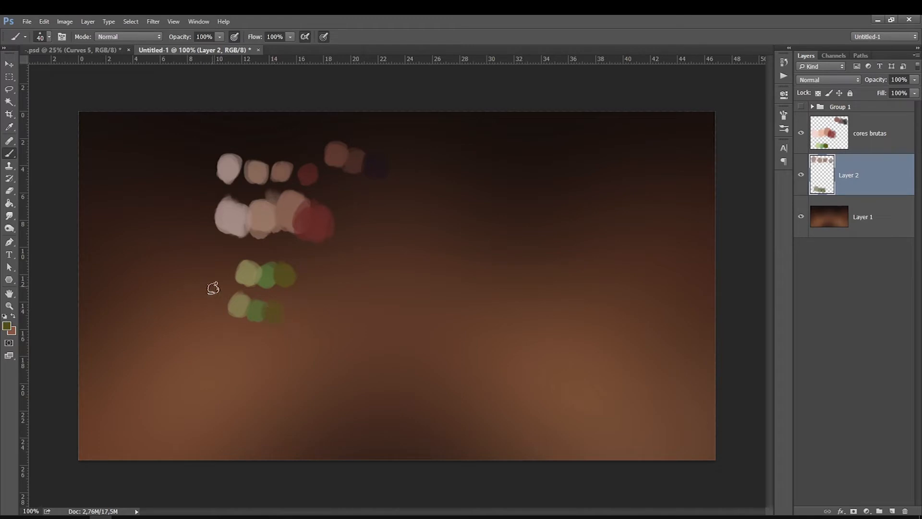
# Sample the brown swatches at the top and dab matching darker swatches beneath them.
pyautogui.click(8, 327)
pyautogui.click(337, 152)
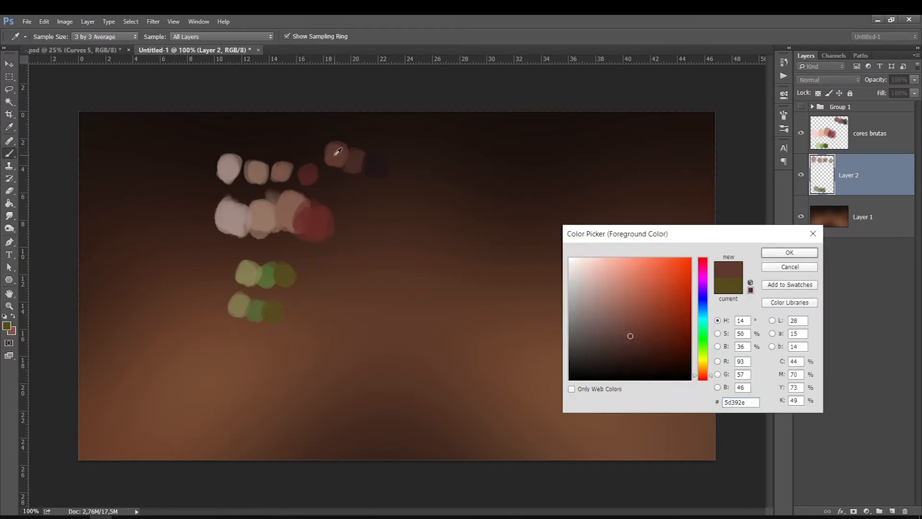
pyautogui.press('Return')
pyautogui.moveTo(340, 181)
pyautogui.mouseDown()
pyautogui.moveTo(332, 186)
pyautogui.moveTo(363, 193)
pyautogui.moveTo(367, 184)
pyautogui.mouseUp()
pyautogui.click(7, 326)
pyautogui.click(356, 162)
pyautogui.press('Return')
pyautogui.click(7, 325)
pyautogui.click(381, 165)
pyautogui.press('Return')
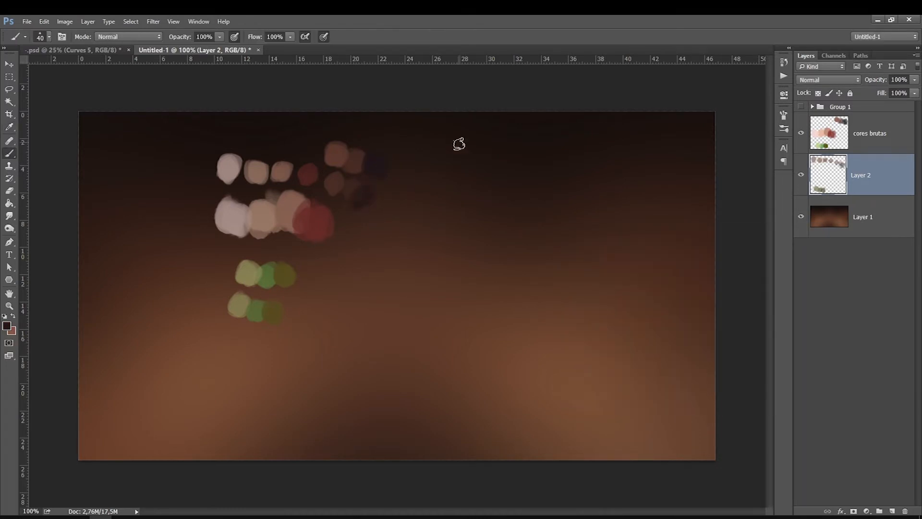
# Add another new layer above Layer 1 and set the cores brutas layer's opacity back to 100%.
pyautogui.click(868, 213)
pyautogui.click(892, 512)
pyautogui.click(892, 137)
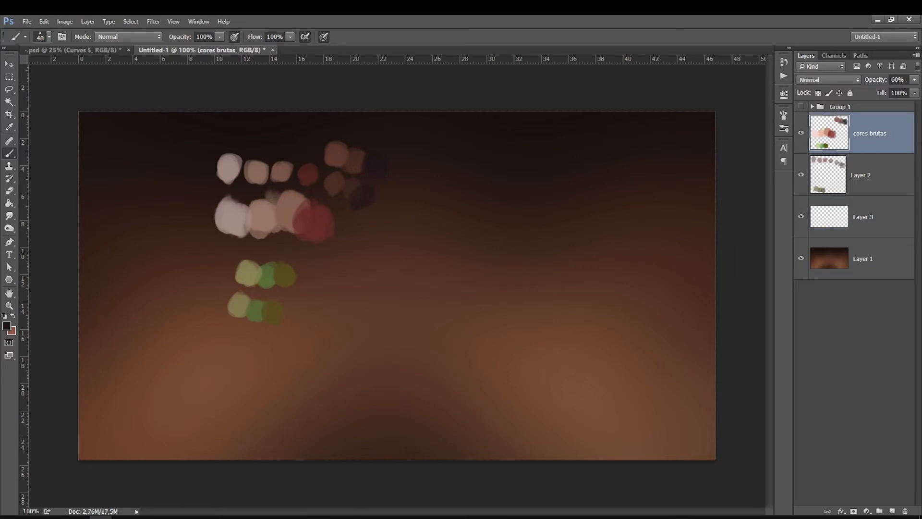
pyautogui.moveTo(916, 80)
pyautogui.mouseDown()
pyautogui.moveTo(897, 92)
pyautogui.moveTo(918, 93)
pyautogui.mouseUp()
pyautogui.click(874, 177)
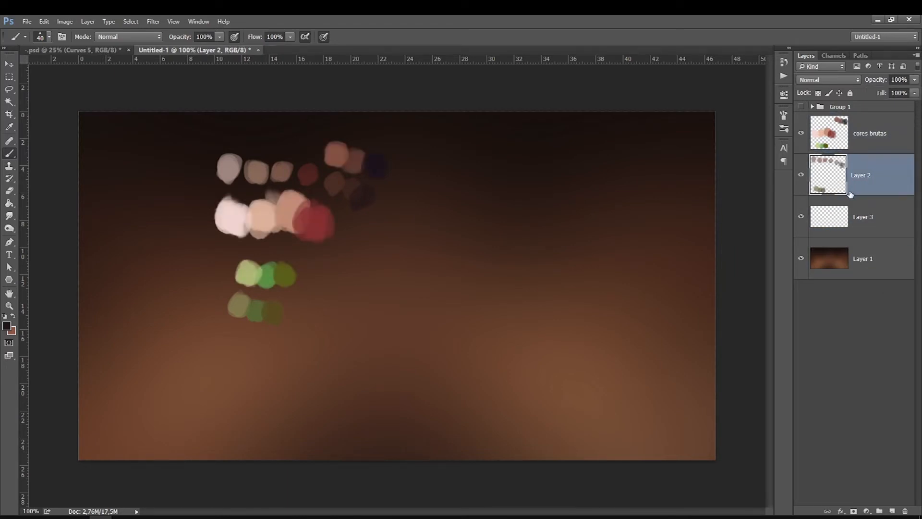
pyautogui.hotkey('ctrl', 'j')
pyautogui.hotkey('ctrl', 'j')
pyautogui.hotkey('ctrl', 'j')
pyautogui.hotkey('ctrl', 'j')
pyautogui.hotkey('ctrl', 'alt', 'z')
pyautogui.hotkey('ctrl', 'alt', 'z')
pyautogui.hotkey('ctrl', 'alt', 'z')
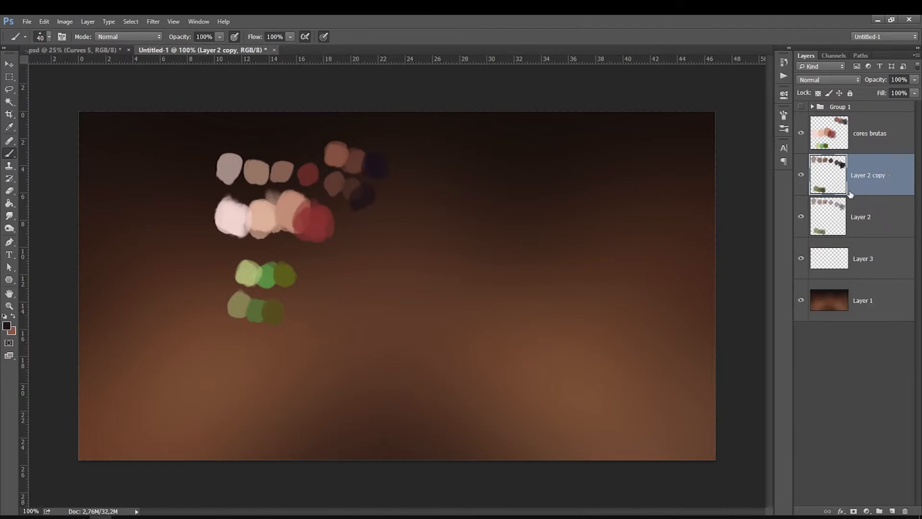
pyautogui.hotkey('ctrl', 'alt', 'z')
# Fill Layer 3 with white ffffff using the Paint Bucket.
pyautogui.click(859, 226)
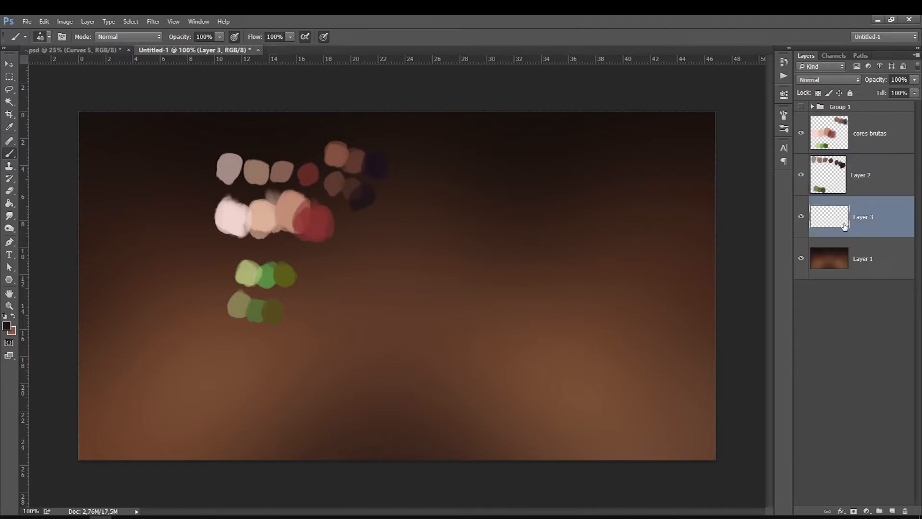
pyautogui.click(9, 203)
pyautogui.click(13, 316)
pyautogui.click(6, 325)
pyautogui.write('ffffff')
pyautogui.click(809, 253)
pyautogui.click(294, 349)
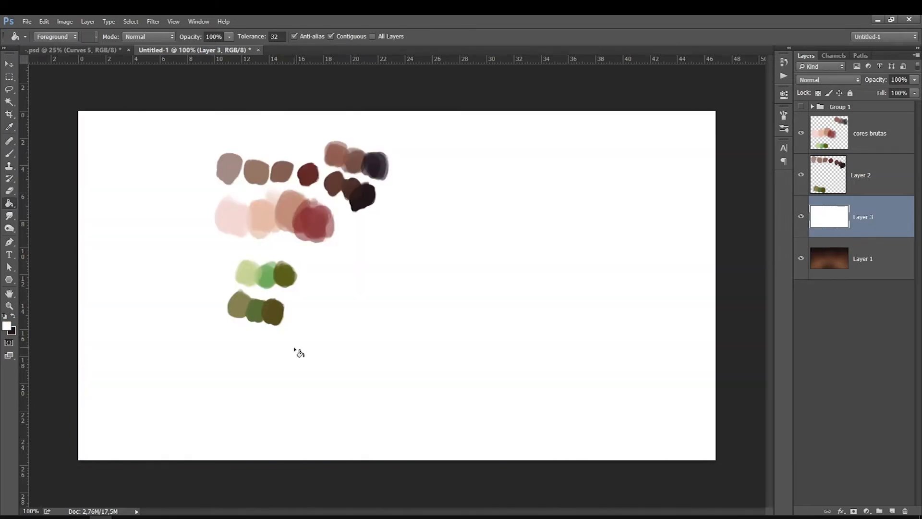
# Lasso the skin-tone row on the cores brutas layer and scale it down closer to the swatches above.
pyautogui.scroll(3, 259, 174)
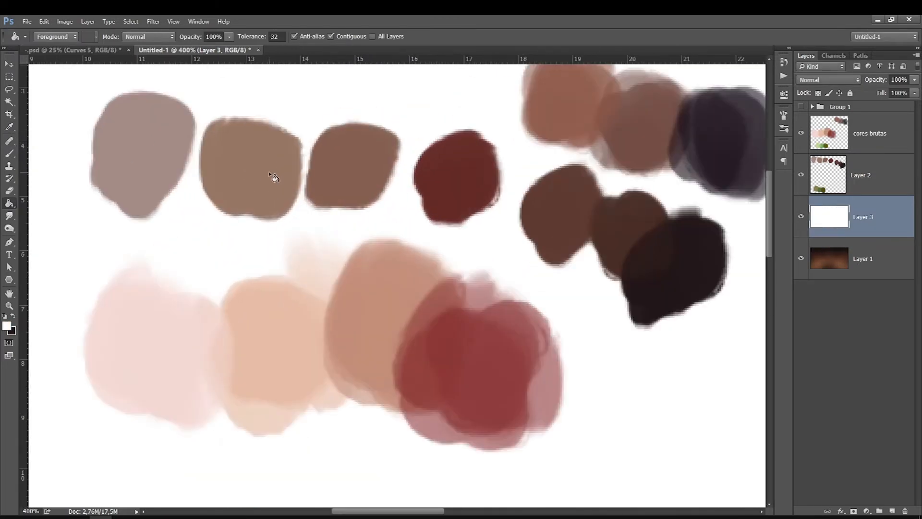
pyautogui.scroll(-1, 406, 294)
pyautogui.click(864, 138)
pyautogui.click(802, 136)
pyautogui.click(801, 134)
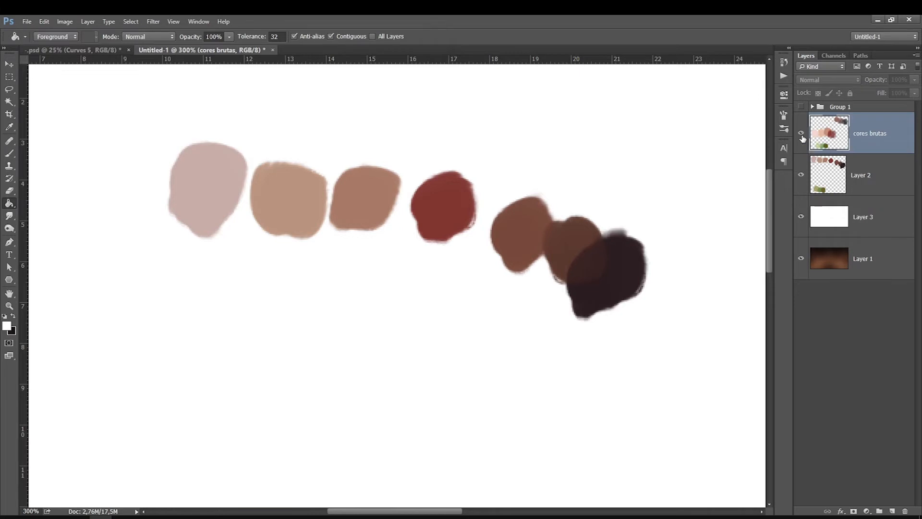
pyautogui.press('l')
pyautogui.moveTo(183, 258)
pyautogui.mouseDown()
pyautogui.moveTo(539, 330)
pyautogui.moveTo(138, 315)
pyautogui.moveTo(185, 262)
pyautogui.mouseUp()
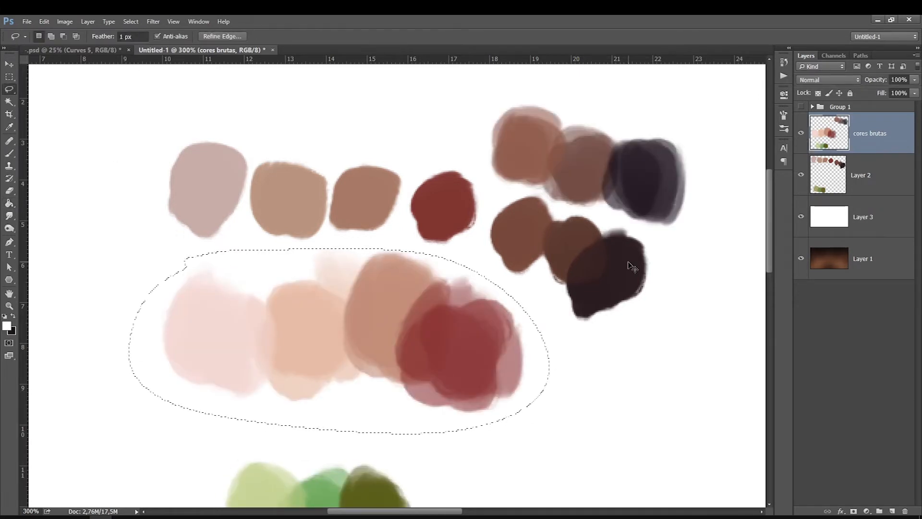
pyautogui.hotkey('ctrl', 't')
pyautogui.moveTo(554, 440)
pyautogui.mouseDown()
pyautogui.moveTo(432, 375)
pyautogui.moveTo(472, 401)
pyautogui.mouseUp()
pyautogui.moveTo(235, 329)
pyautogui.mouseDown()
pyautogui.moveTo(261, 321)
pyautogui.moveTo(257, 316)
pyautogui.mouseUp()
pyautogui.press('Return')
pyautogui.hotkey('ctrl', 'd')
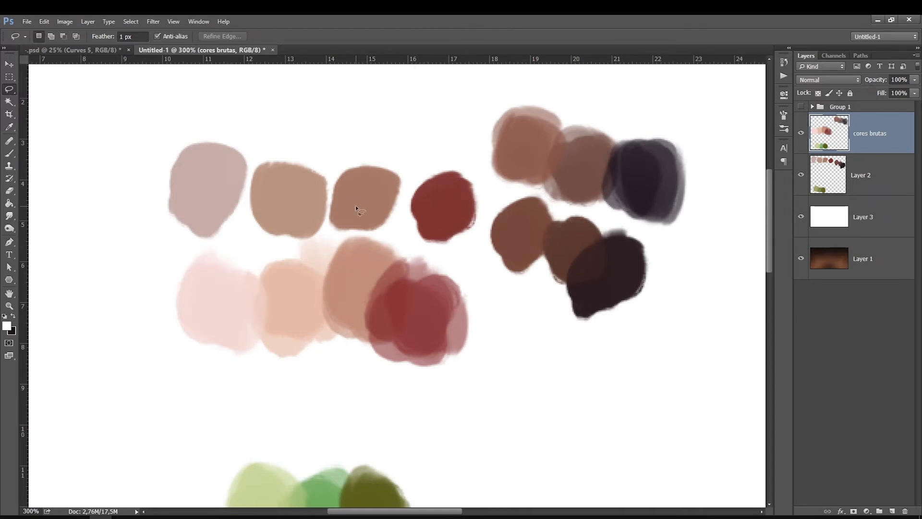
pyautogui.moveTo(292, 216); pyautogui.dragTo(294, 293)
pyautogui.click(10, 154)
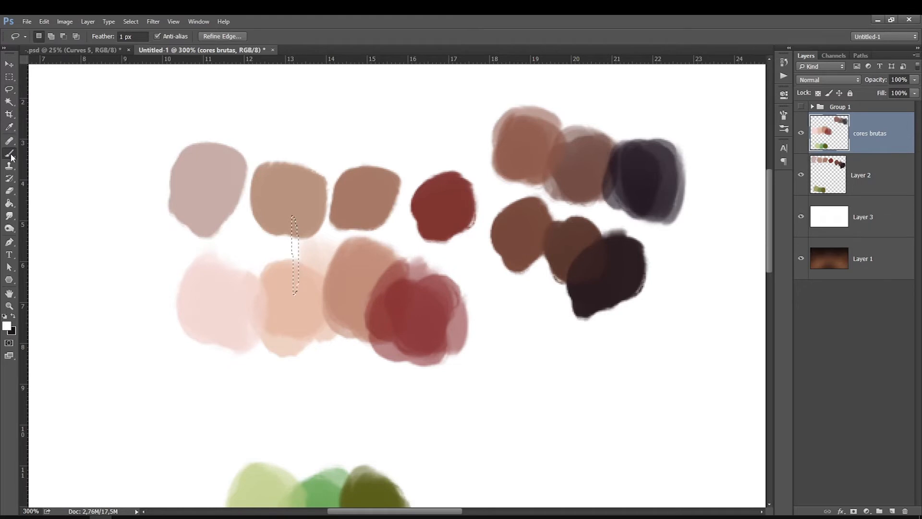
pyautogui.press('l')
pyautogui.scroll(-5, 774, 232)
pyautogui.click(800, 133)
pyautogui.click(801, 133)
pyautogui.click(801, 133)
pyautogui.click(801, 133)
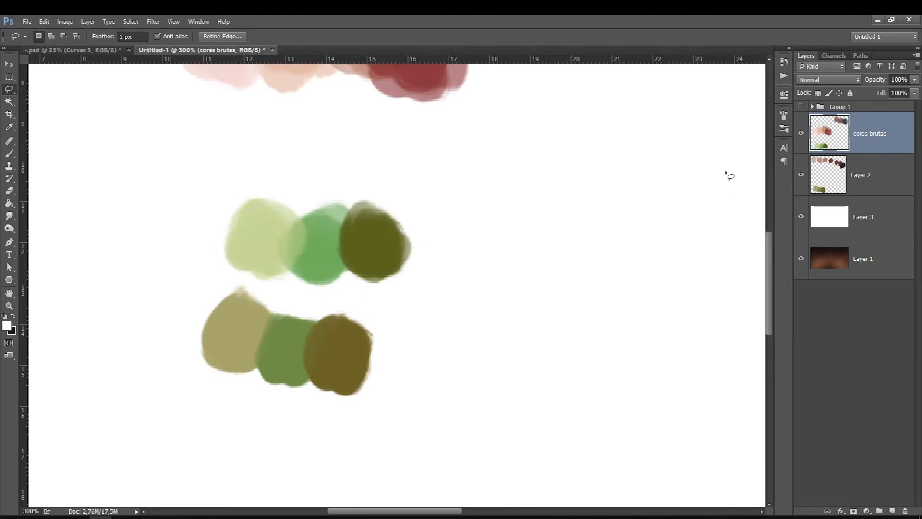
pyautogui.moveTo(769, 251); pyautogui.dragTo(773, 201)
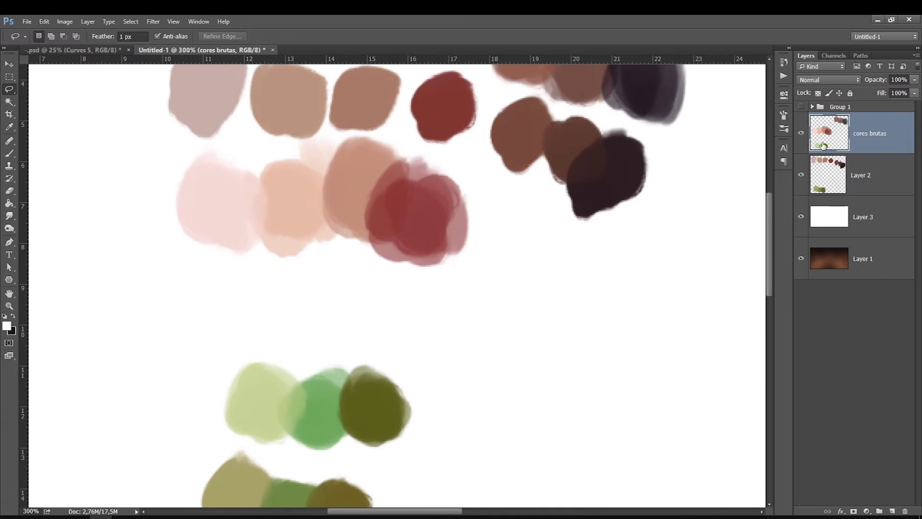
pyautogui.hotkey('ctrl', 't')
pyautogui.moveTo(205, 82)
pyautogui.mouseDown()
pyautogui.moveTo(214, 112)
pyautogui.moveTo(204, 197)
pyautogui.moveTo(198, 107)
pyautogui.mouseUp()
pyautogui.press('Escape')
# Lasso the skin-tone row, move it up against the top swatches, and set the cores brutas opacity to 67%.
pyautogui.moveTo(161, 186)
pyautogui.mouseDown()
pyautogui.moveTo(171, 234)
pyautogui.moveTo(410, 149)
pyautogui.moveTo(128, 184)
pyautogui.mouseUp()
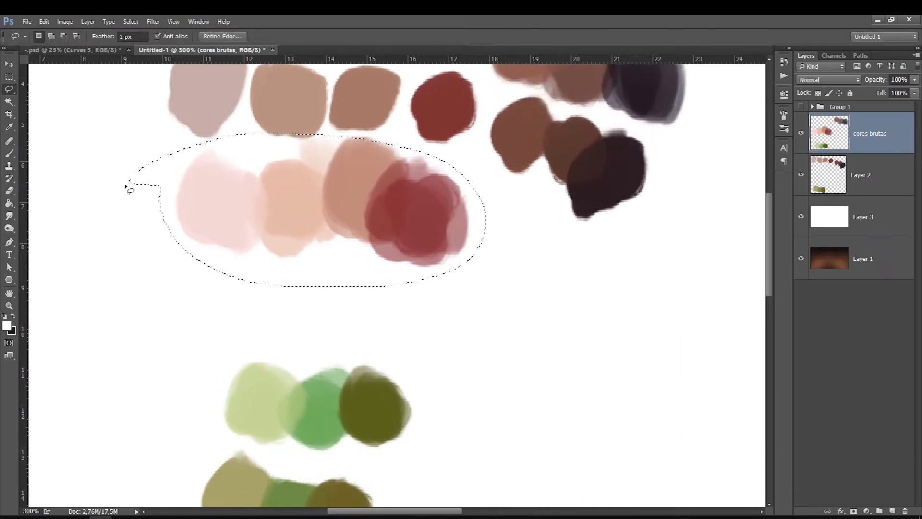
pyautogui.hotkey('ctrl', 't')
pyautogui.moveTo(219, 217); pyautogui.dragTo(214, 123)
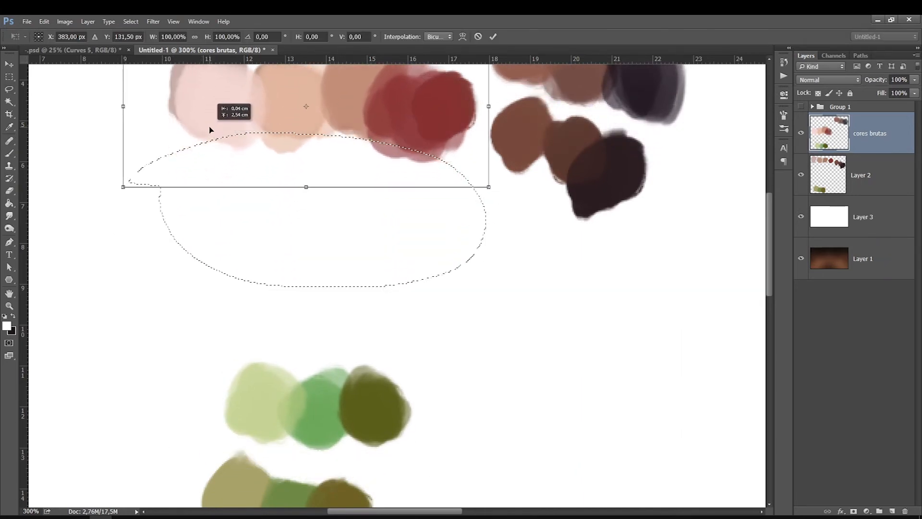
pyautogui.press('Return')
pyautogui.hotkey('ctrl', 'd')
pyautogui.moveTo(892, 93); pyautogui.dragTo(897, 94)
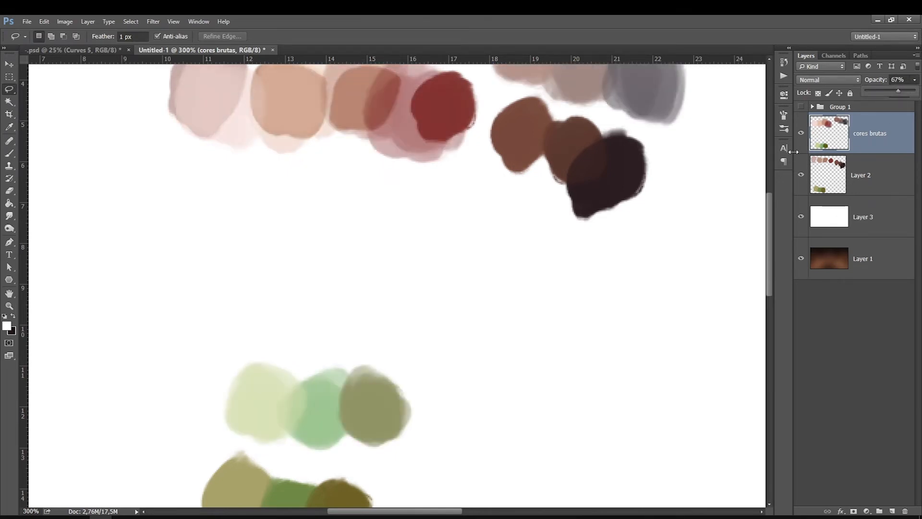
# Lasso the dark brown swatch row and move it up beside the skin-tone row.
pyautogui.hotkey('ctrl', '-')
pyautogui.moveTo(456, 132)
pyautogui.mouseDown()
pyautogui.moveTo(480, 99)
pyautogui.moveTo(455, 129)
pyautogui.moveTo(464, 189)
pyautogui.mouseUp()
pyautogui.hotkey('ctrl', 't')
pyautogui.moveTo(444, 155); pyautogui.dragTo(466, 108)
pyautogui.press('Return')
# Lasso the pale green row, move it down onto the darker green row, and deselect.
pyautogui.moveTo(381, 313)
pyautogui.mouseDown()
pyautogui.moveTo(391, 414)
pyautogui.moveTo(381, 317)
pyautogui.mouseUp()
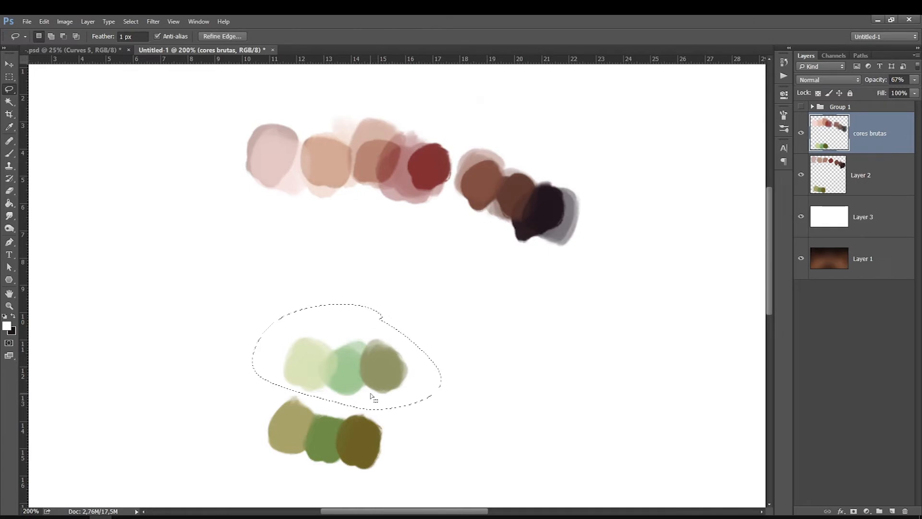
pyautogui.hotkey('ctrl', 't')
pyautogui.moveTo(274, 369); pyautogui.dragTo(257, 435)
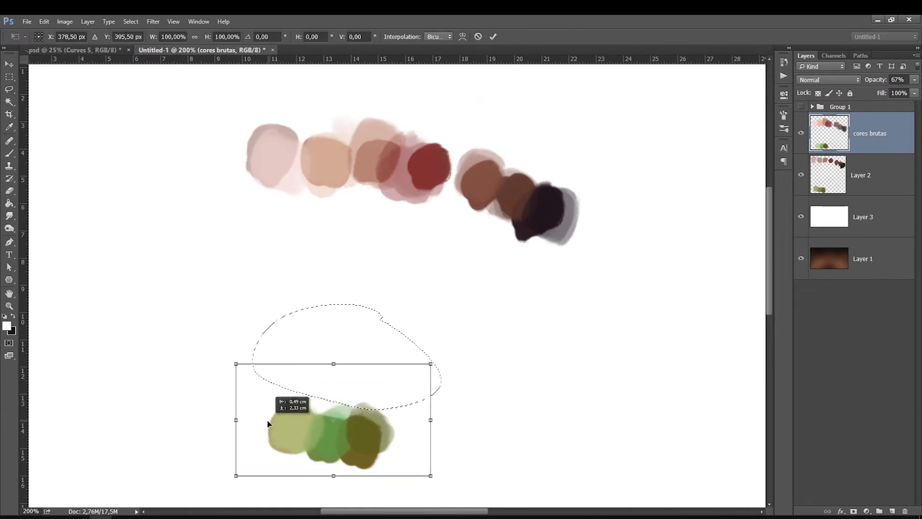
pyautogui.press('Return')
pyautogui.hotkey('ctrl', 'd')
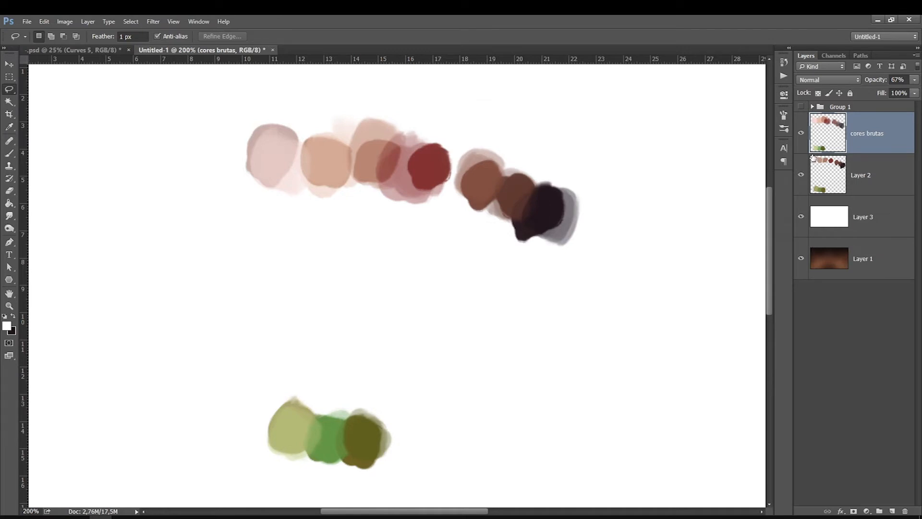
# Set the cores brutas layer's opacity to 60% and merge it with Layer 2.
pyautogui.moveTo(897, 93); pyautogui.dragTo(897, 93)
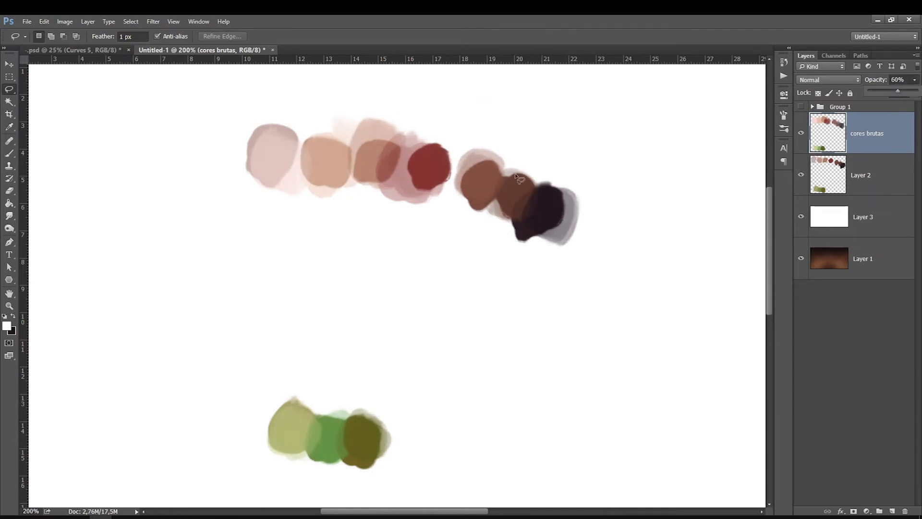
pyautogui.click(853, 172)
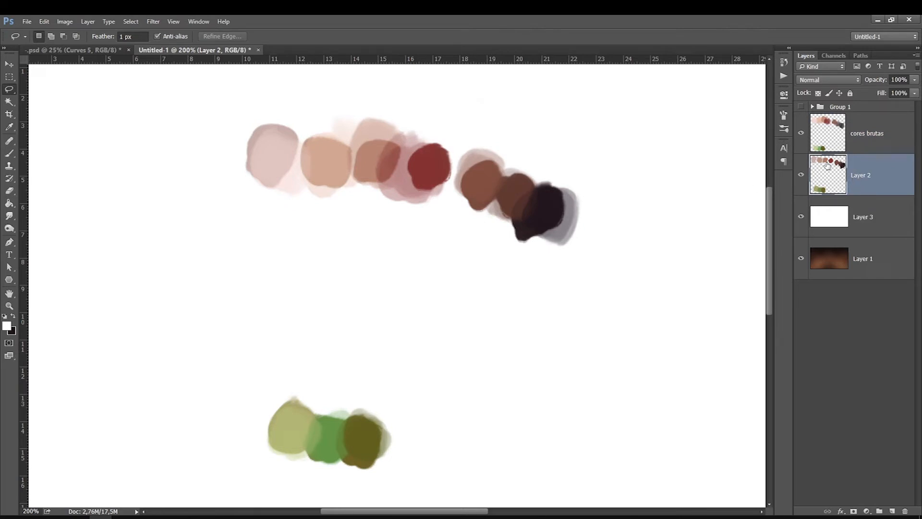
pyautogui.click(843, 136)
pyautogui.hotkey('ctrl', 'e')
# Lasso the solid centre of every swatch, copy them to a new layer, and delete Layer 2.
pyautogui.moveTo(280, 169)
pyautogui.mouseDown()
pyautogui.moveTo(252, 147)
pyautogui.moveTo(308, 159)
pyautogui.mouseUp()
pyautogui.press('shift')
pyautogui.moveTo(371, 156)
pyautogui.mouseDown()
pyautogui.moveTo(363, 171)
pyautogui.moveTo(370, 156)
pyautogui.moveTo(417, 174)
pyautogui.moveTo(418, 158)
pyautogui.mouseUp()
pyautogui.moveTo(468, 195)
pyautogui.mouseDown()
pyautogui.moveTo(524, 220)
pyautogui.moveTo(558, 213)
pyautogui.moveTo(503, 173)
pyautogui.moveTo(466, 214)
pyautogui.mouseUp()
pyautogui.moveTo(295, 408)
pyautogui.mouseDown()
pyautogui.moveTo(375, 452)
pyautogui.moveTo(276, 438)
pyautogui.moveTo(294, 409)
pyautogui.mouseUp()
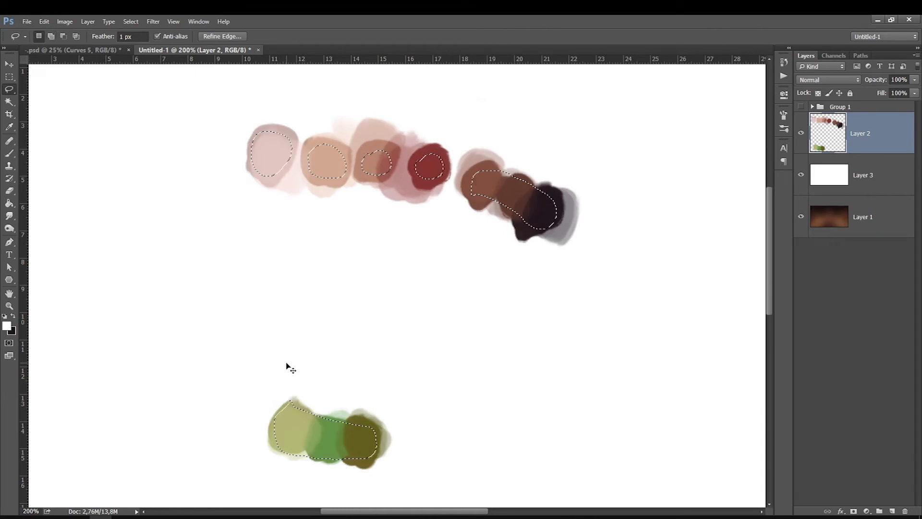
pyautogui.hotkey('ctrl', 'j')
pyautogui.click(828, 176)
pyautogui.press('Delete')
pyautogui.click(848, 136)
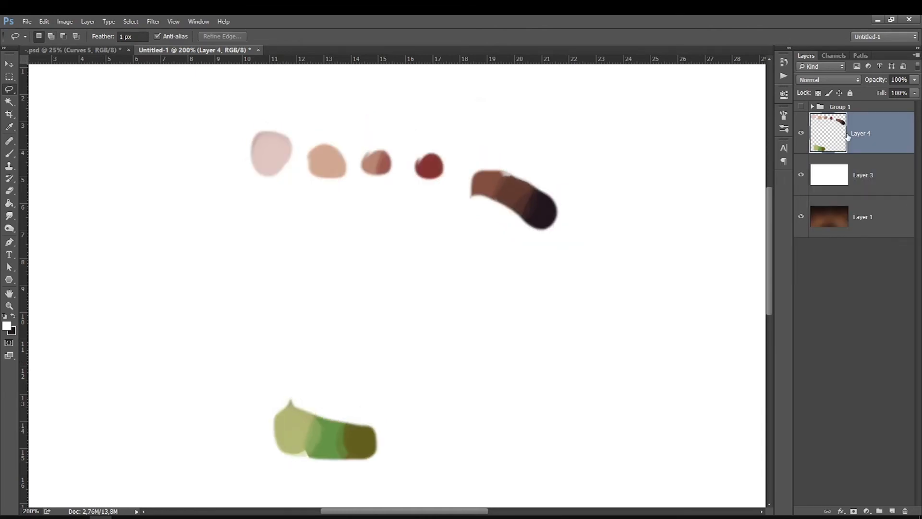
# Scale the copied swatches down and move them together into a compact palette.
pyautogui.hotkey('ctrl', 't')
pyautogui.moveTo(248, 464); pyautogui.dragTo(367, 337)
pyautogui.moveTo(370, 280); pyautogui.dragTo(247, 313)
pyautogui.press('Return')
pyautogui.press('l')
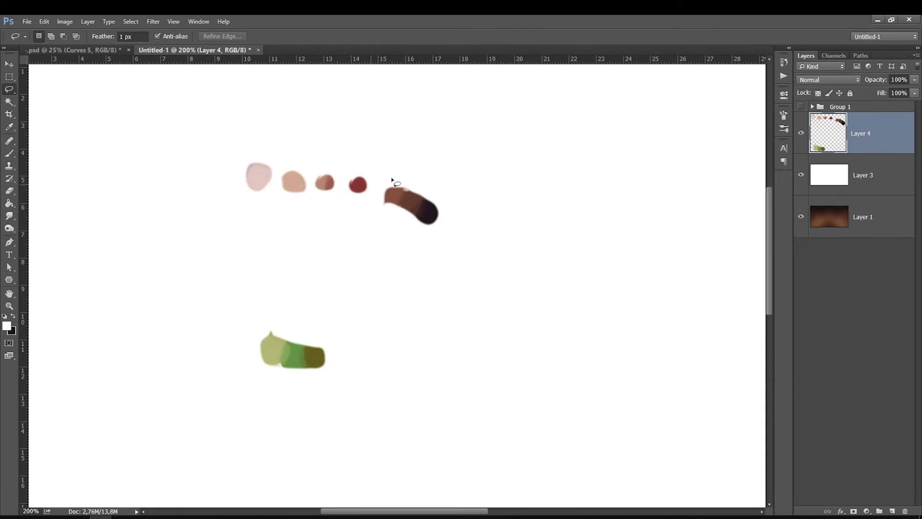
# Hide the white Layer 3, fit the canvas on screen, and expand Group 1.
pyautogui.click(800, 175)
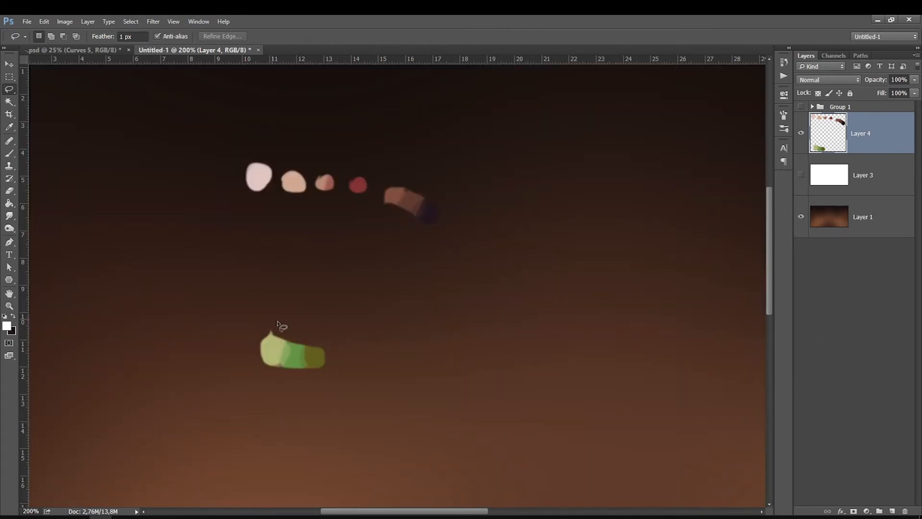
pyautogui.hotkey('ctrl', '0')
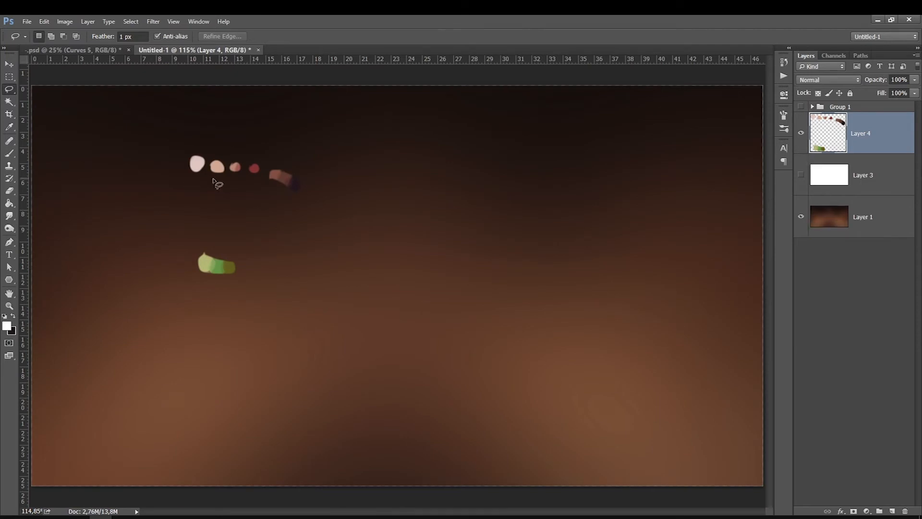
pyautogui.click(804, 219)
pyautogui.click(801, 217)
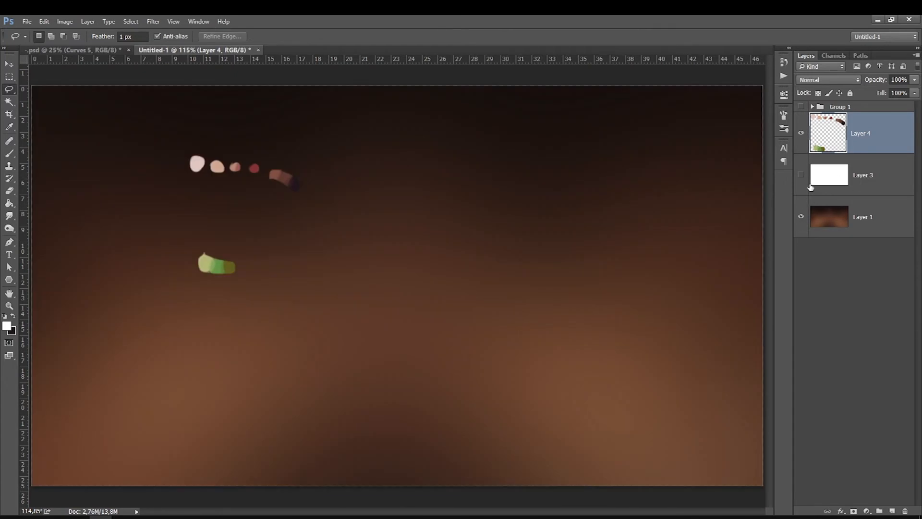
pyautogui.click(801, 134)
pyautogui.click(812, 106)
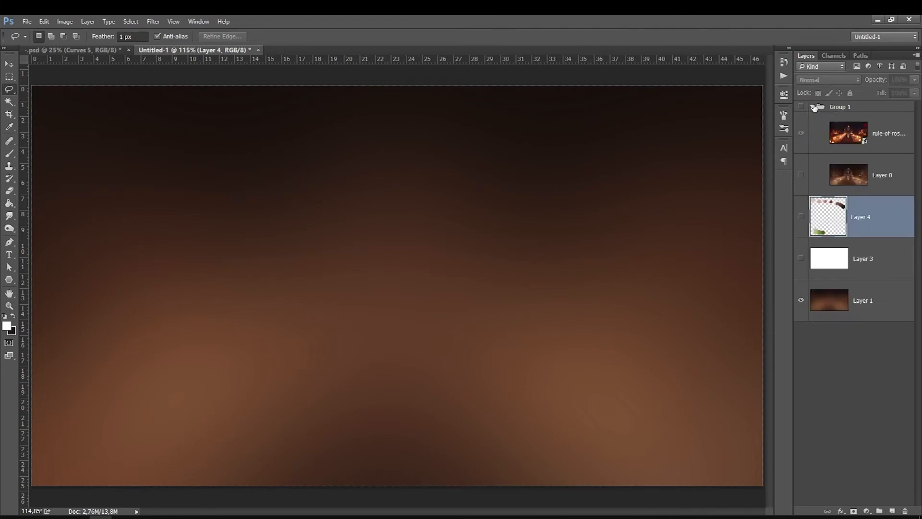
# Show the painted Layer 0 inside Group 1 with the rule-of-rose reference hidden, and select Layer 4.
pyautogui.click(869, 184)
pyautogui.click(801, 176)
pyautogui.click(801, 176)
pyautogui.click(801, 133)
pyautogui.click(801, 174)
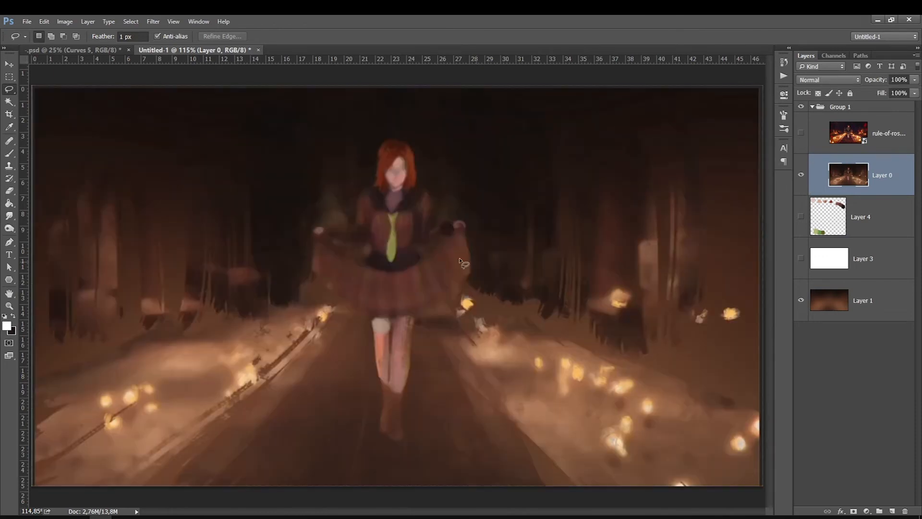
pyautogui.click(837, 214)
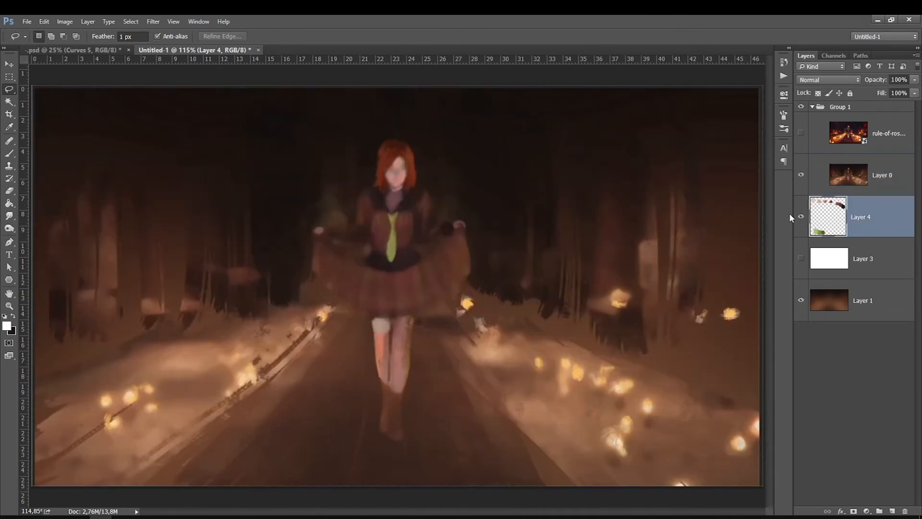
# Move Layer 4 to the top of Group 1 and shift the palette to the upper right of the canvas.
pyautogui.moveTo(849, 206)
pyautogui.mouseDown()
pyautogui.moveTo(877, 177)
pyautogui.moveTo(880, 124)
pyautogui.mouseUp()
pyautogui.hotkey('ctrl', 't')
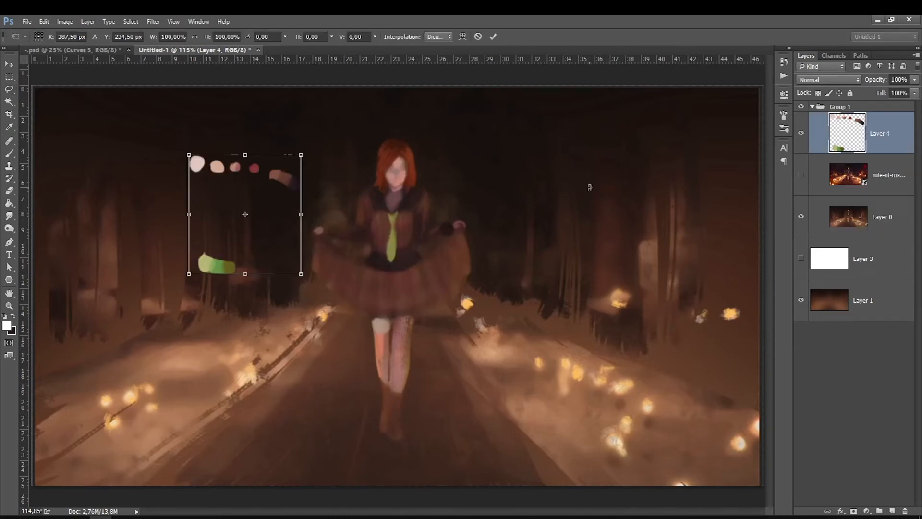
pyautogui.moveTo(209, 266); pyautogui.dragTo(549, 248)
pyautogui.press('Return')
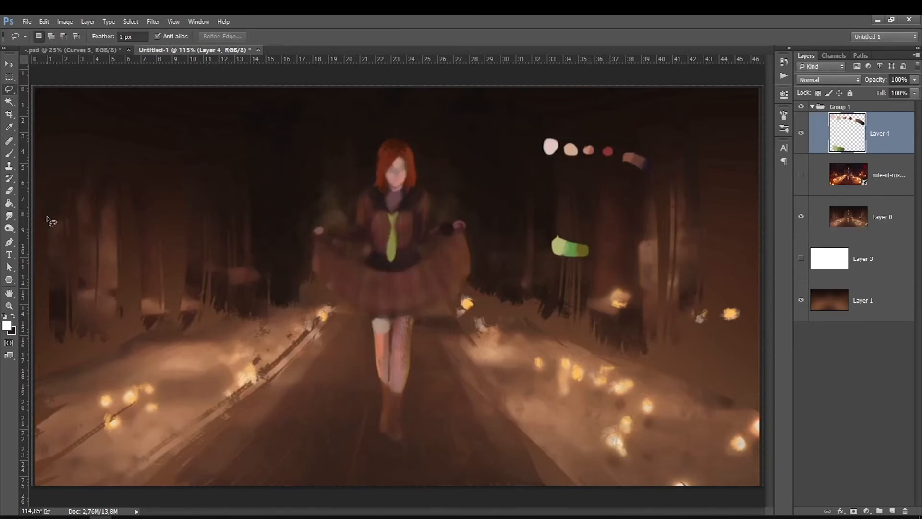
pyautogui.click(6, 327)
pyautogui.click(572, 149)
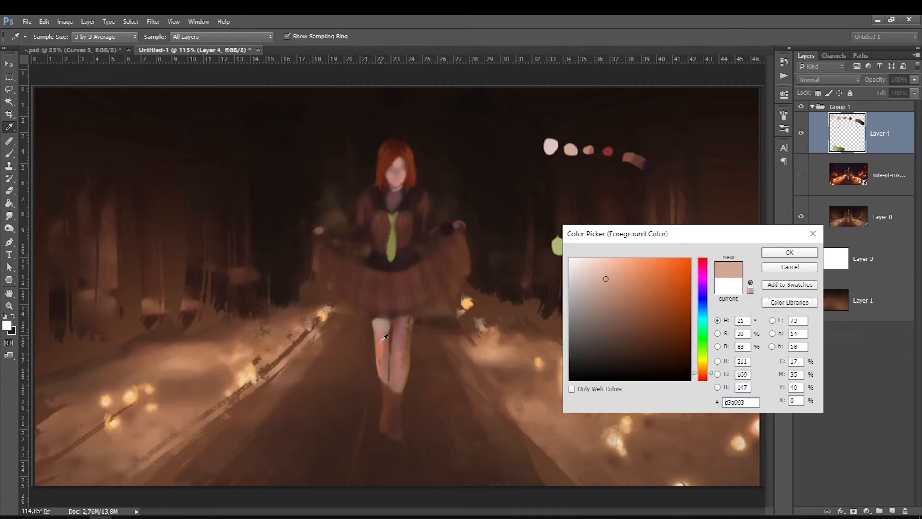
pyautogui.click(384, 337)
pyautogui.moveTo(627, 280); pyautogui.dragTo(611, 280)
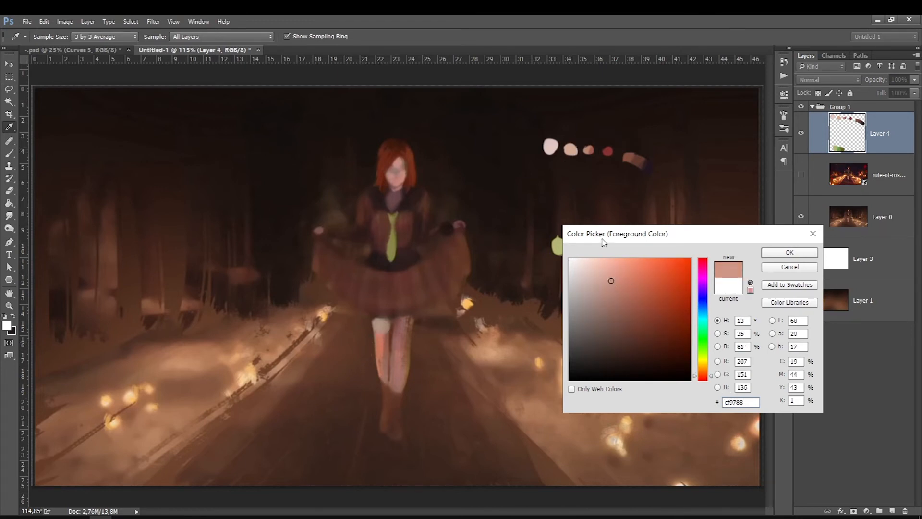
pyautogui.moveTo(603, 234); pyautogui.dragTo(625, 224)
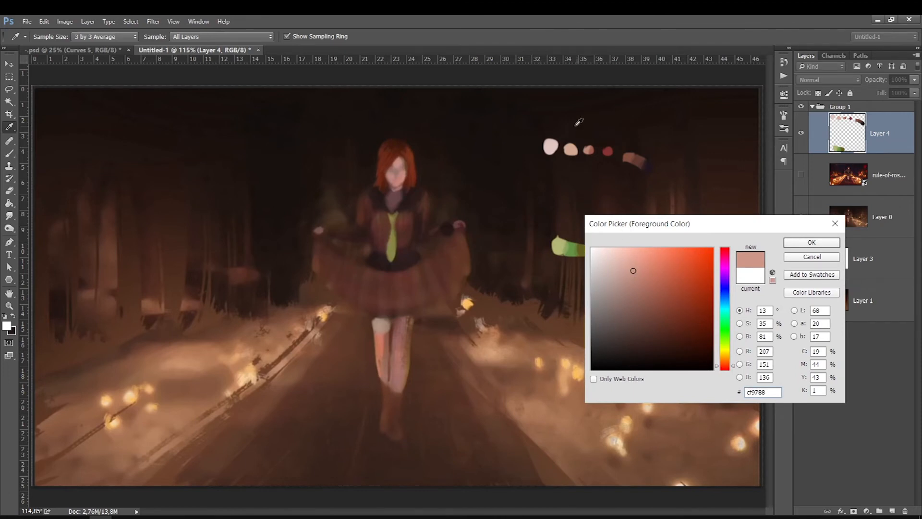
pyautogui.click(812, 257)
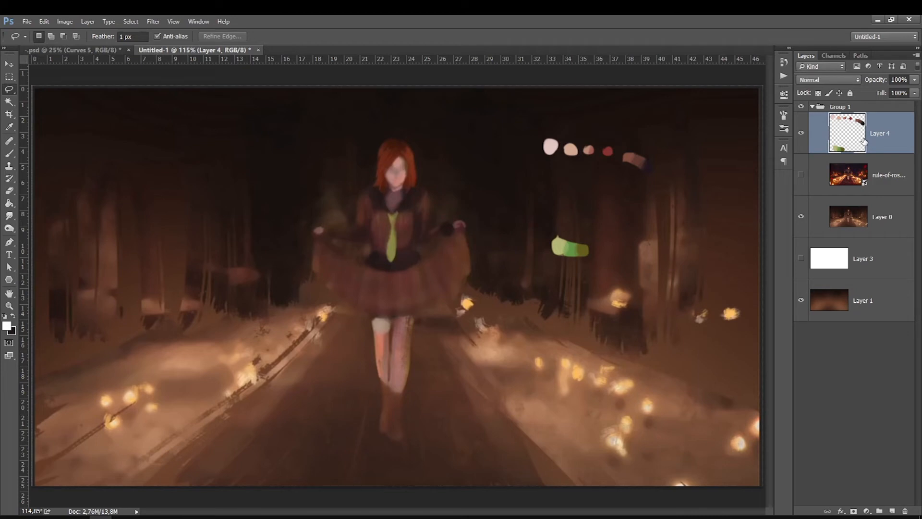
# Pick the palest pink swatch as colour and paint a large dab of it on a new layer at upper left.
pyautogui.click(7, 326)
pyautogui.click(553, 146)
pyautogui.press('Return')
pyautogui.click(9, 153)
pyautogui.press(']')
pyautogui.click(892, 511)
pyautogui.moveTo(216, 168)
pyautogui.mouseDown()
pyautogui.moveTo(198, 154)
pyautogui.moveTo(206, 154)
pyautogui.mouseUp()
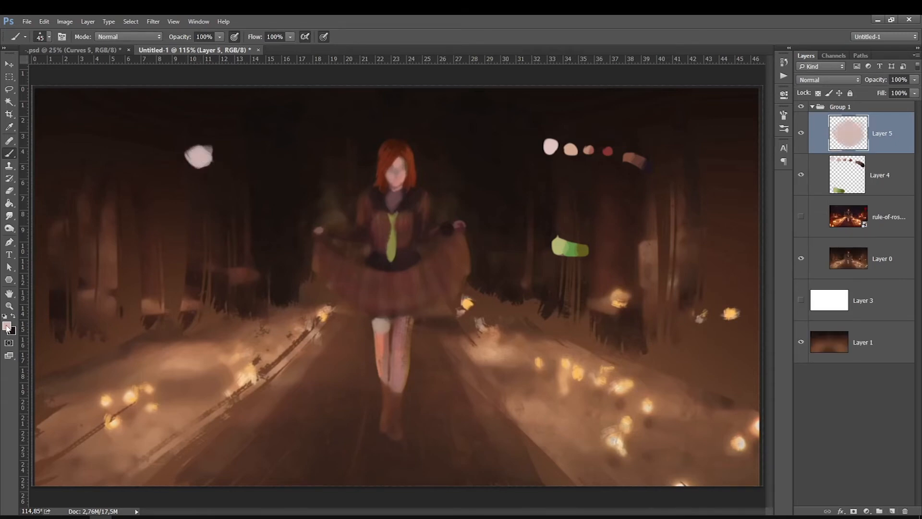
# Sample the peach swatch, set the brush opacity to 92%, and paint a peach dab beside the pink one.
pyautogui.click(7, 326)
pyautogui.click(572, 150)
pyautogui.click(217, 151)
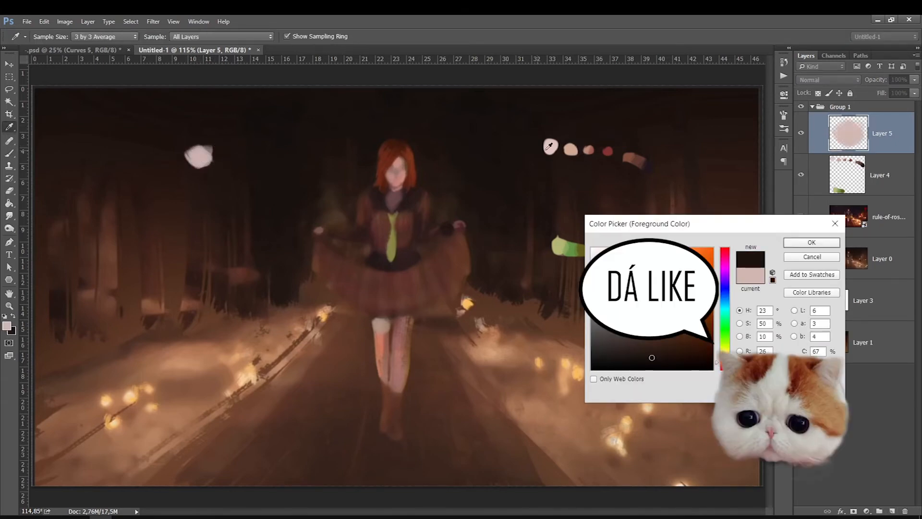
pyautogui.click(571, 149)
pyautogui.click(792, 244)
pyautogui.press('b')
pyautogui.click(219, 36)
pyautogui.moveTo(212, 48); pyautogui.dragTo(217, 49)
pyautogui.moveTo(215, 145); pyautogui.dragTo(211, 155)
# Sample the third skin swatch and paint a matching dab next to the peach one.
pyautogui.click(7, 326)
pyautogui.click(589, 151)
pyautogui.click(799, 243)
pyautogui.moveTo(587, 148); pyautogui.dragTo(584, 152)
pyautogui.click(8, 326)
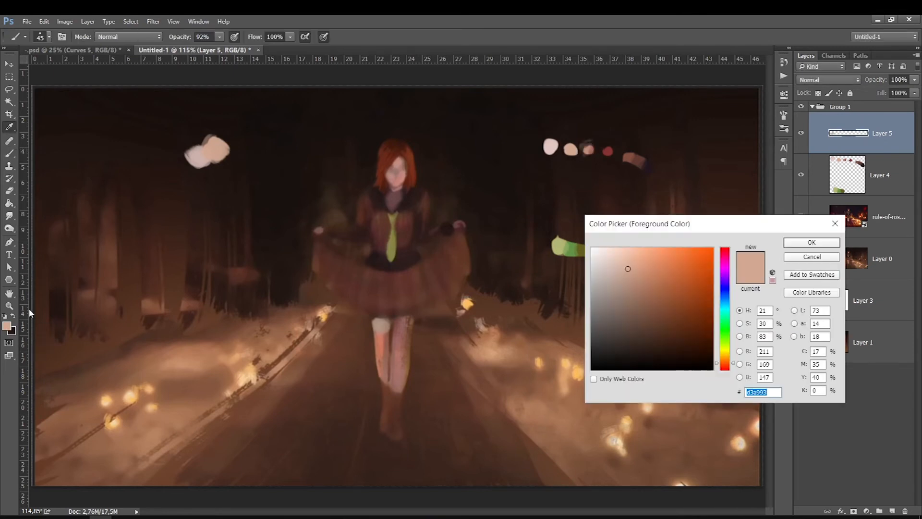
pyautogui.click(588, 146)
pyautogui.click(238, 141)
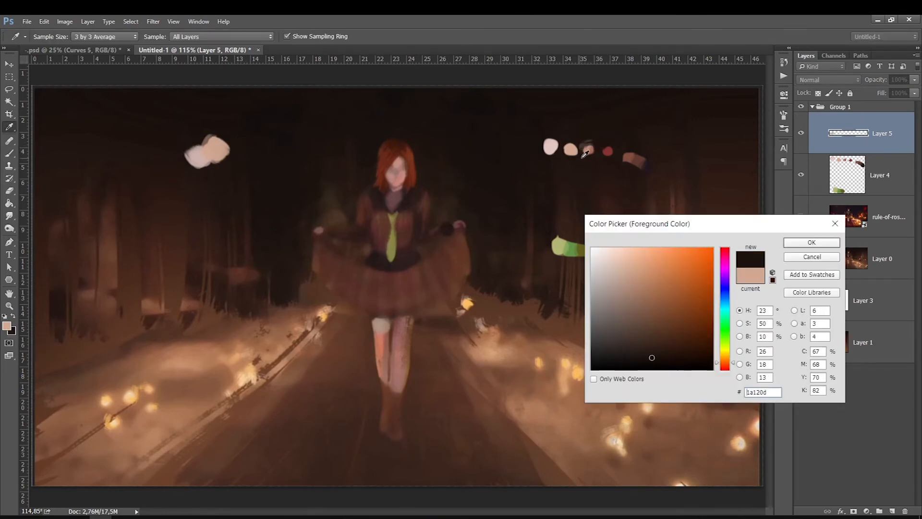
pyautogui.click(589, 144)
pyautogui.click(799, 243)
pyautogui.moveTo(243, 150); pyautogui.dragTo(240, 147)
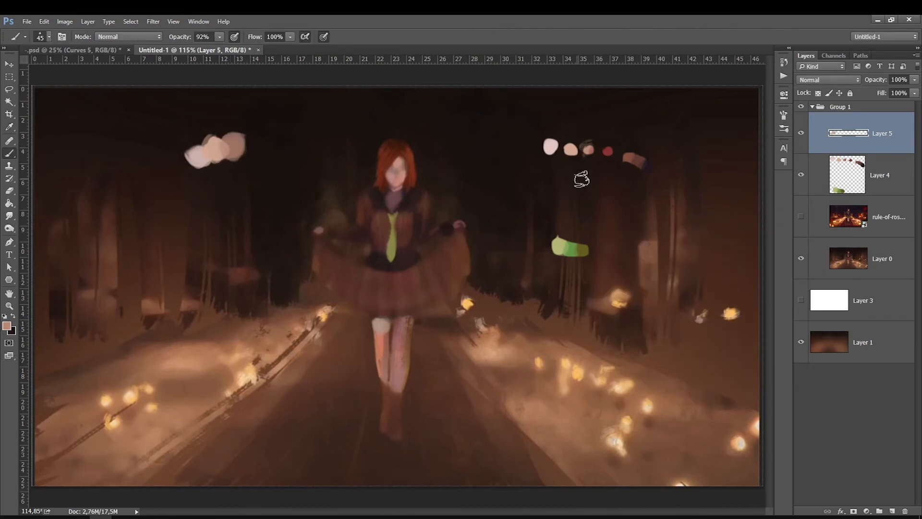
# Sample the red swatch and paint a red dab at the end of the top row.
pyautogui.click(8, 327)
pyautogui.click(609, 151)
pyautogui.click(801, 243)
pyautogui.moveTo(252, 145); pyautogui.dragTo(250, 141)
# Sample the brown swatch and paint brown dabs in a second row below the skin tones.
pyautogui.click(8, 326)
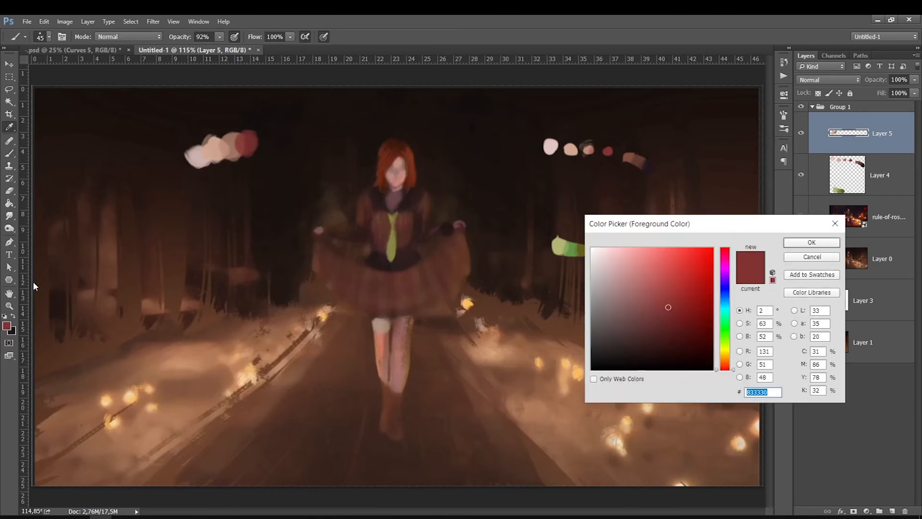
pyautogui.click(627, 156)
pyautogui.press('Return')
pyautogui.moveTo(202, 200); pyautogui.dragTo(232, 178)
# Sample the two darkest browns from the palette for the second row.
pyautogui.click(7, 326)
pyautogui.click(638, 160)
pyautogui.press('Return')
pyautogui.click(6, 330)
pyautogui.click(646, 167)
pyautogui.press('Return')
# Sample the pale green swatch and paint green dabs in a third row.
pyautogui.click(7, 330)
pyautogui.click(562, 242)
pyautogui.press('Return')
pyautogui.moveTo(202, 241)
pyautogui.mouseDown()
pyautogui.moveTo(194, 232)
pyautogui.moveTo(220, 227)
pyautogui.moveTo(215, 218)
pyautogui.moveTo(229, 221)
pyautogui.moveTo(225, 234)
pyautogui.mouseUp()
# Sample the darker green swatches from the palette for the green row.
pyautogui.click(7, 327)
pyautogui.click(571, 249)
pyautogui.press('Return')
pyautogui.click(7, 326)
pyautogui.click(571, 250)
pyautogui.press('Return')
# Delete the old Layer 4 palette and select the top swatch layer copy.
pyautogui.click(860, 175)
pyautogui.moveTo(848, 177); pyautogui.dragTo(905, 511)
pyautogui.click(859, 139)
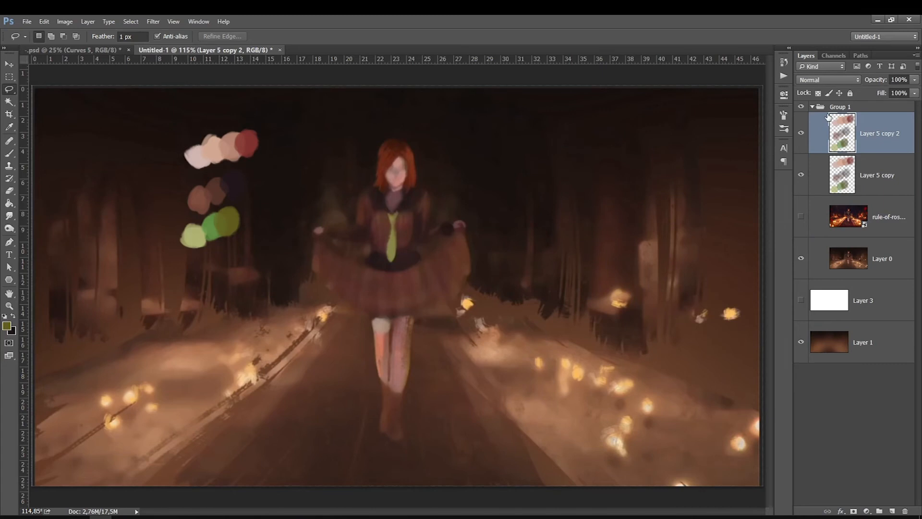
# Duplicate the painted swatch layer twice and merge all the copies into one layer.
pyautogui.hotkey('ctrl', 'j')
pyautogui.hotkey('ctrl', 'j')
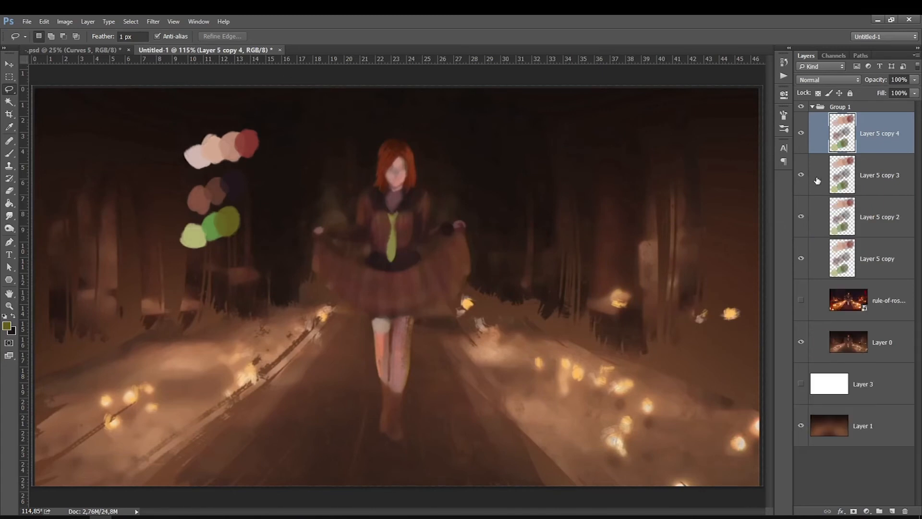
pyautogui.keyDown('shift'); pyautogui.click(818, 260); pyautogui.keyUp('shift')
pyautogui.hotkey('ctrl', 'e')
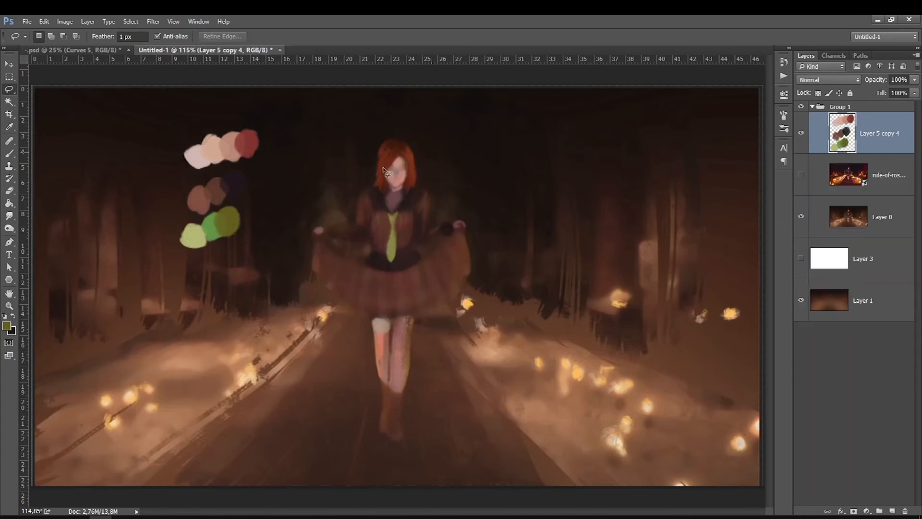
# On a new layer, draw white curved lines linking the swatches to the hair and tie of the figure.
pyautogui.click(9, 155)
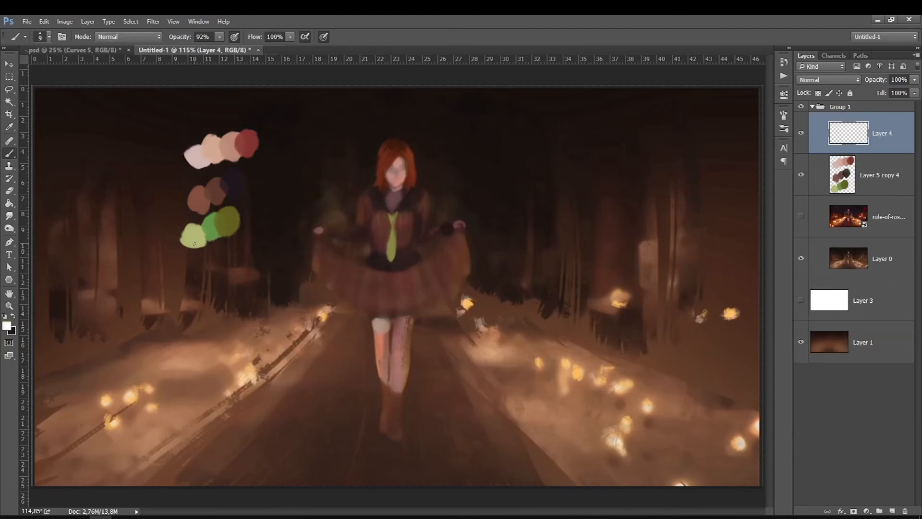
pyautogui.moveTo(195, 244); pyautogui.dragTo(390, 240)
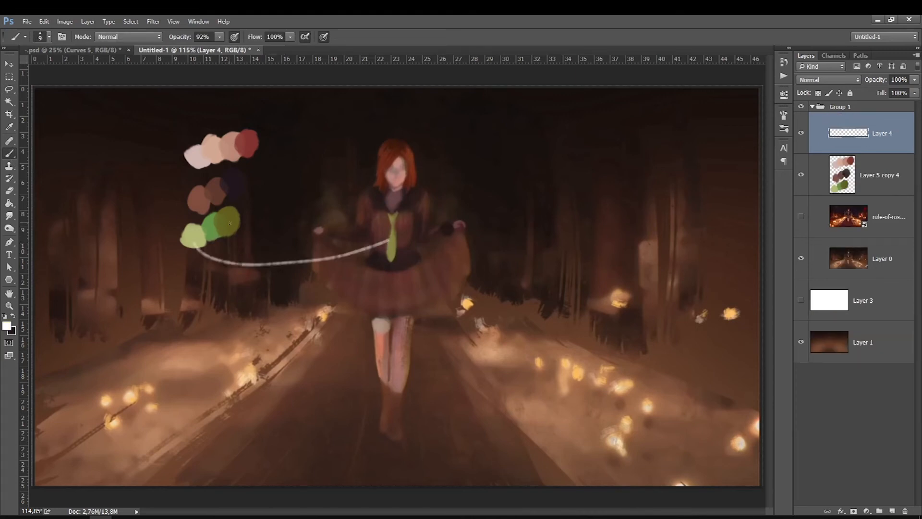
pyautogui.moveTo(230, 215); pyautogui.dragTo(398, 235)
pyautogui.moveTo(251, 143)
pyautogui.mouseDown()
pyautogui.moveTo(296, 147)
pyautogui.moveTo(389, 180)
pyautogui.mouseUp()
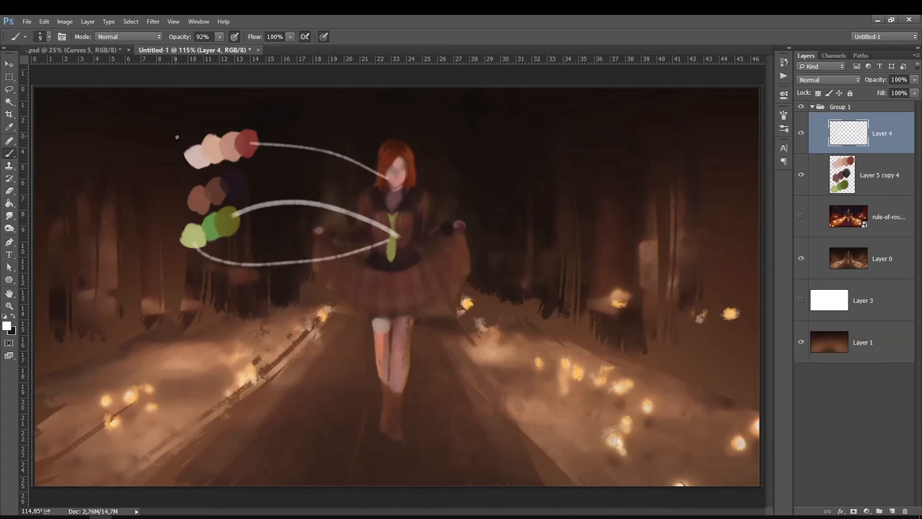
pyautogui.moveTo(232, 139); pyautogui.dragTo(383, 158)
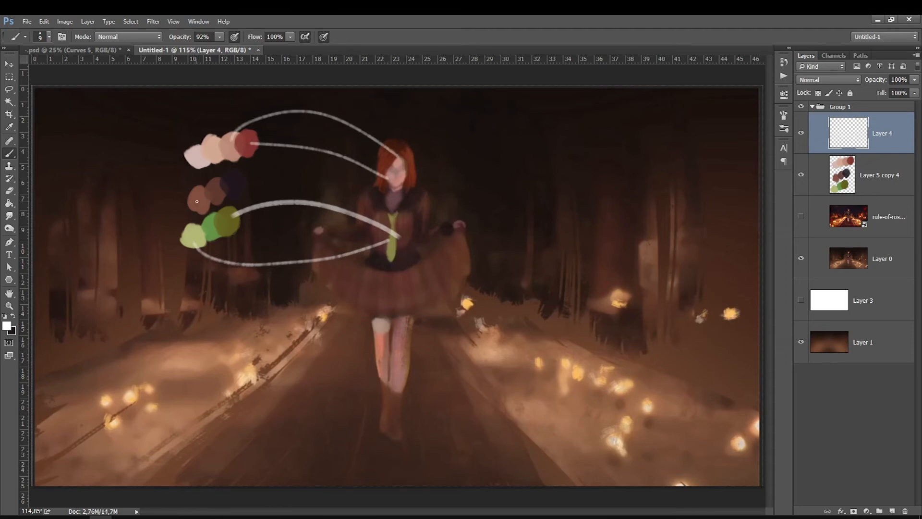
# Draw more white lines linking the brown and green swatches to the dress, hands and skirt.
pyautogui.moveTo(197, 202)
pyautogui.mouseDown()
pyautogui.moveTo(337, 312)
pyautogui.moveTo(373, 287)
pyautogui.mouseUp()
pyautogui.moveTo(220, 190)
pyautogui.mouseDown()
pyautogui.moveTo(266, 229)
pyautogui.moveTo(382, 284)
pyautogui.moveTo(252, 181)
pyautogui.moveTo(401, 259)
pyautogui.mouseUp()
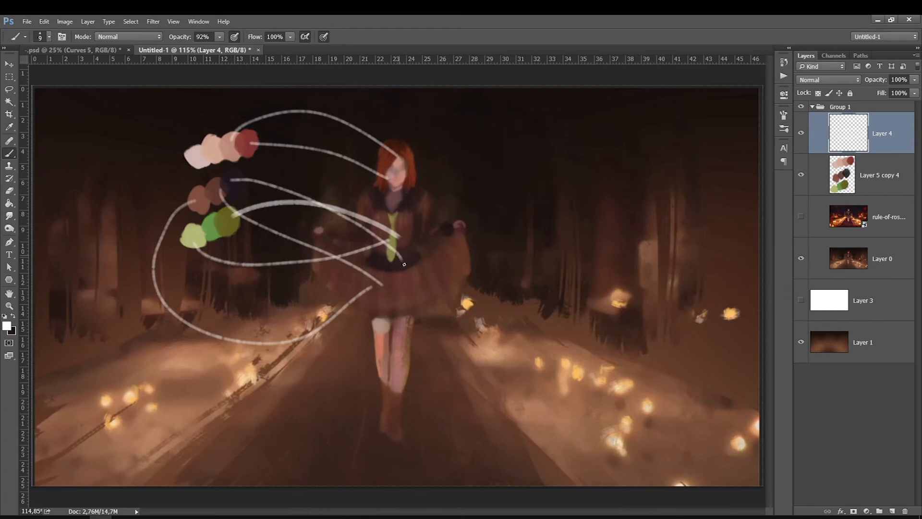
pyautogui.moveTo(232, 179); pyautogui.dragTo(412, 197)
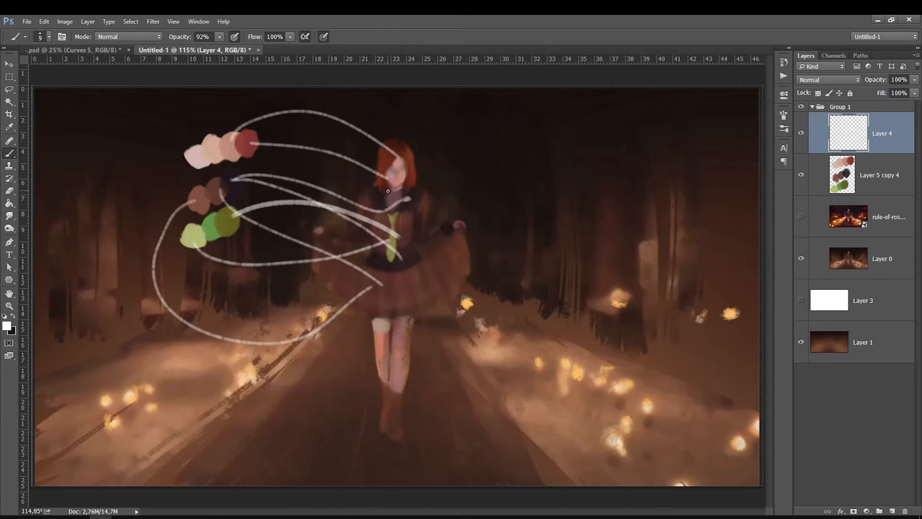
pyautogui.moveTo(204, 199)
pyautogui.mouseDown()
pyautogui.moveTo(164, 225)
pyautogui.moveTo(209, 340)
pyautogui.moveTo(335, 325)
pyautogui.moveTo(404, 284)
pyautogui.mouseUp()
pyautogui.moveTo(233, 183)
pyautogui.mouseDown()
pyautogui.moveTo(271, 209)
pyautogui.moveTo(399, 261)
pyautogui.mouseUp()
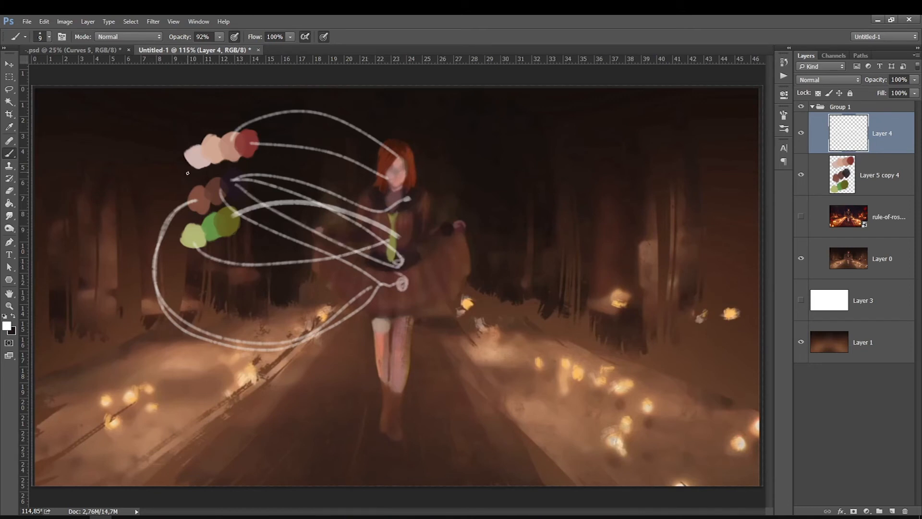
# Delete the layer of white lines linking the swatches to the figure.
pyautogui.moveTo(193, 176)
pyautogui.mouseDown()
pyautogui.moveTo(216, 134)
pyautogui.moveTo(187, 166)
pyautogui.mouseUp()
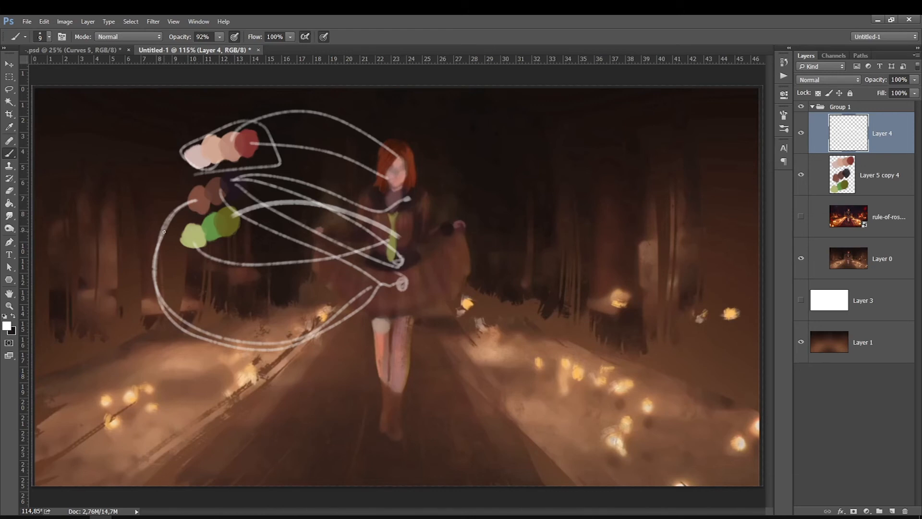
pyautogui.press('Delete')
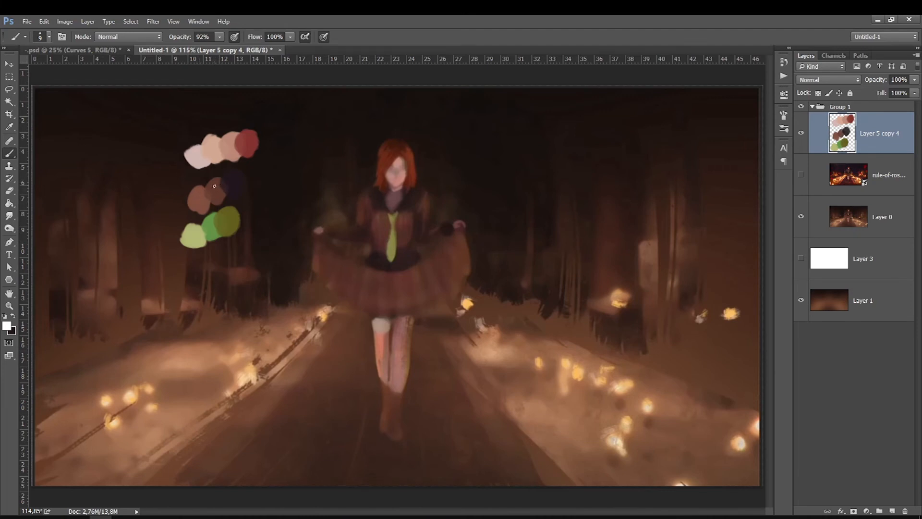
# On the swatch layer, draw white loops around the brown swatches and around the whole palette.
pyautogui.moveTo(181, 214)
pyautogui.mouseDown()
pyautogui.moveTo(255, 180)
pyautogui.moveTo(183, 211)
pyautogui.moveTo(220, 183)
pyautogui.mouseUp()
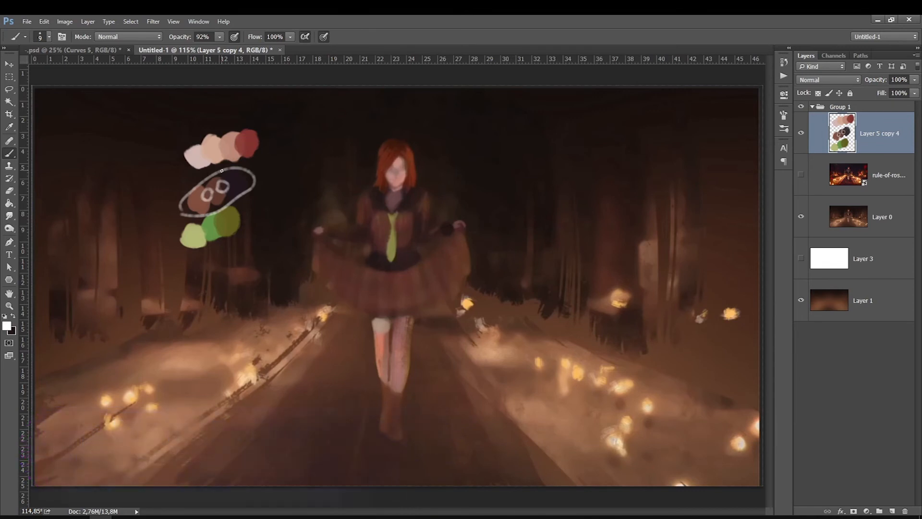
pyautogui.moveTo(269, 185); pyautogui.dragTo(209, 104)
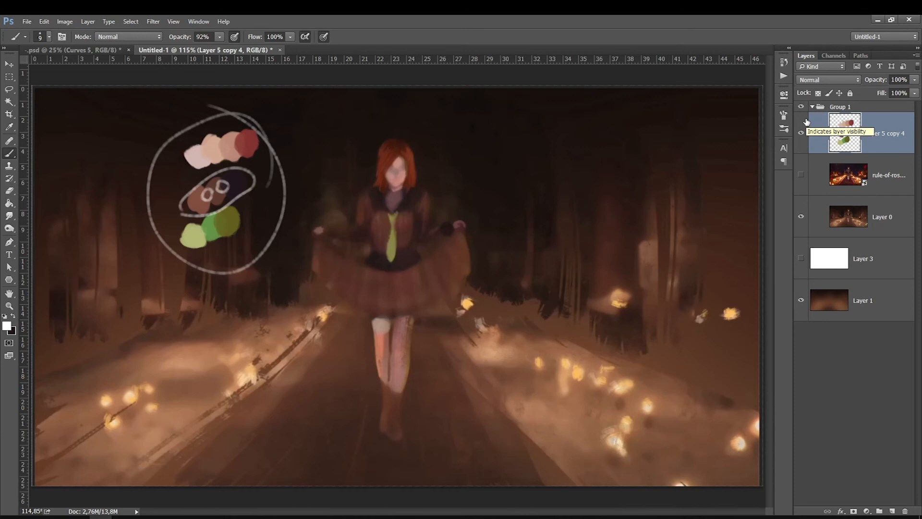
# In the rule.psd document, turn on visibility of the layers from Layer 88 down to Group 10 copy.
pyautogui.click(867, 511)
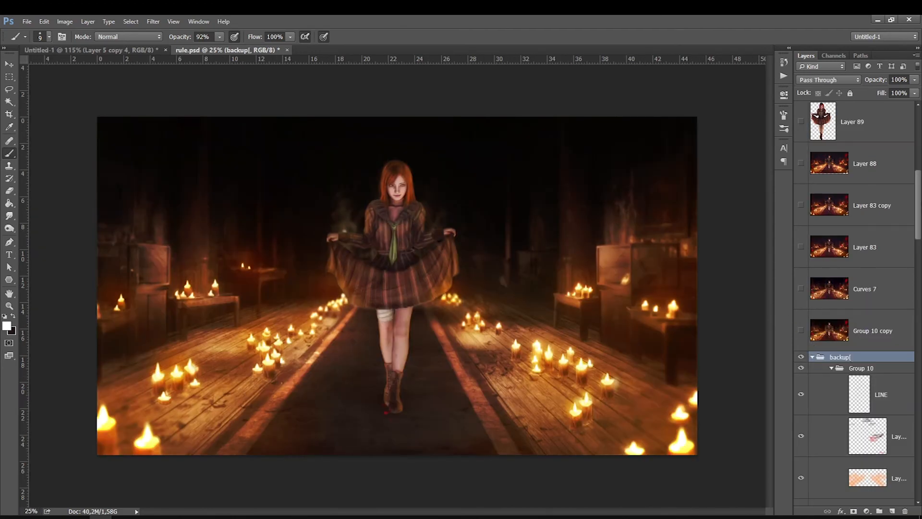
pyautogui.moveTo(920, 188); pyautogui.dragTo(919, 286)
pyautogui.scroll(4, 903, 307)
pyautogui.click(802, 414)
pyautogui.click(801, 414)
pyautogui.click(802, 414)
pyautogui.click(801, 414)
pyautogui.click(802, 414)
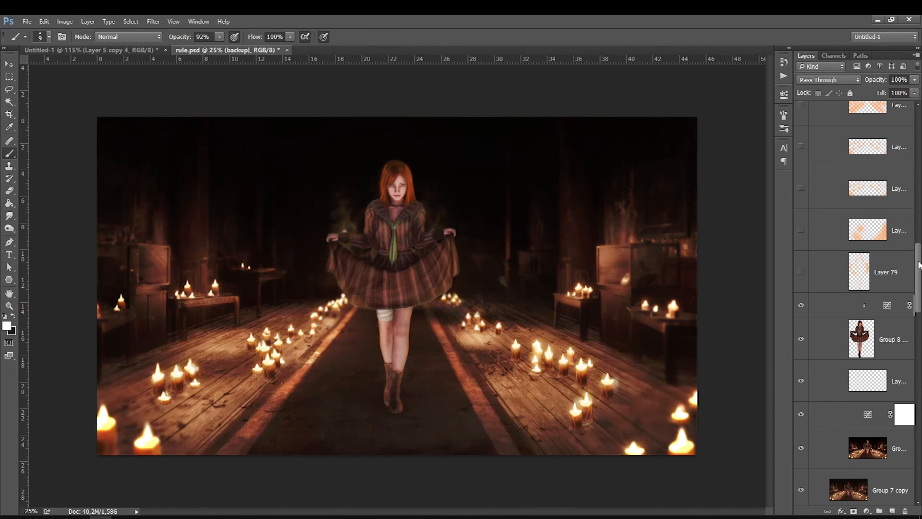
pyautogui.moveTo(920, 243); pyautogui.dragTo(919, 164)
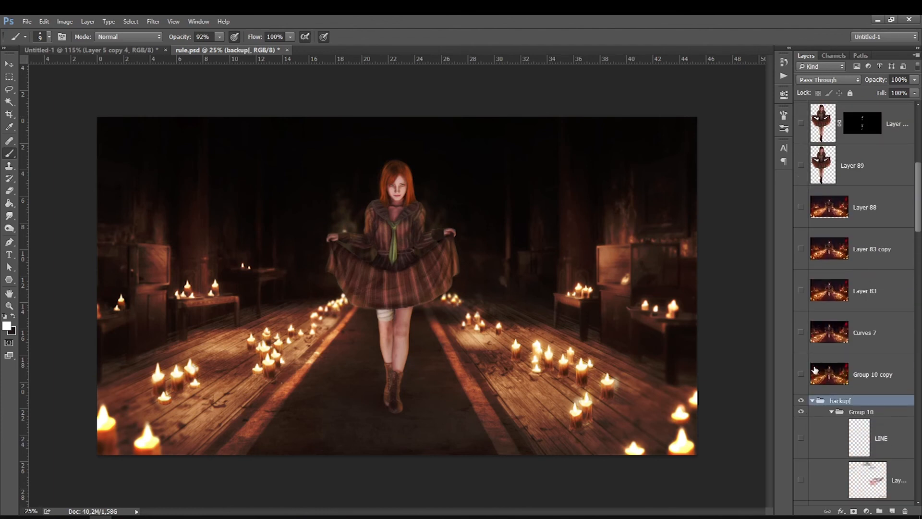
pyautogui.click(802, 374)
pyautogui.moveTo(803, 374); pyautogui.dragTo(801, 220)
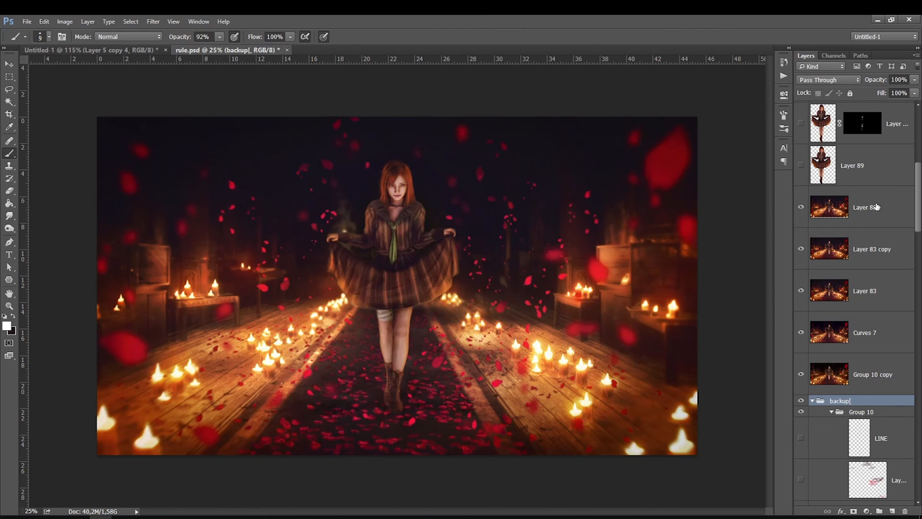
# Add a Curves adjustment above Layer 88 and lift the shadow end of its Red channel.
pyautogui.click(875, 207)
pyautogui.click(867, 511)
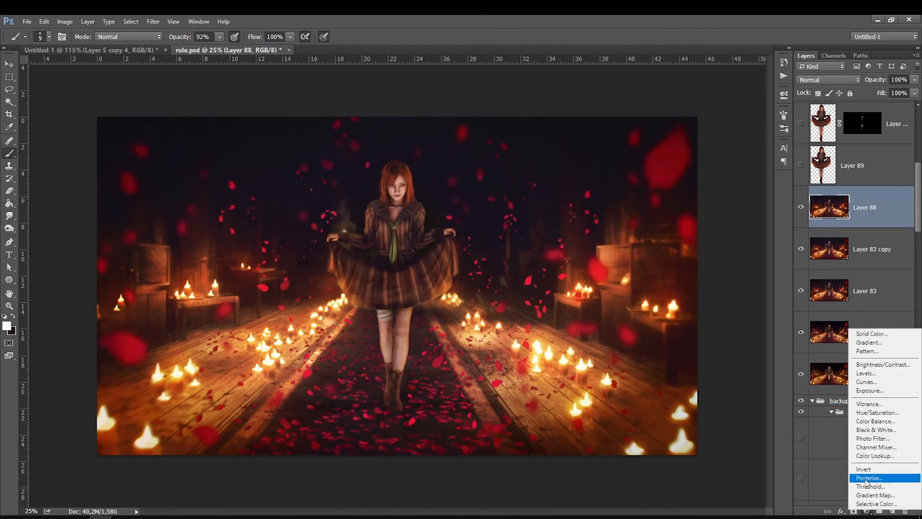
pyautogui.click(865, 378)
pyautogui.moveTo(663, 232); pyautogui.dragTo(664, 228)
pyautogui.click(697, 131)
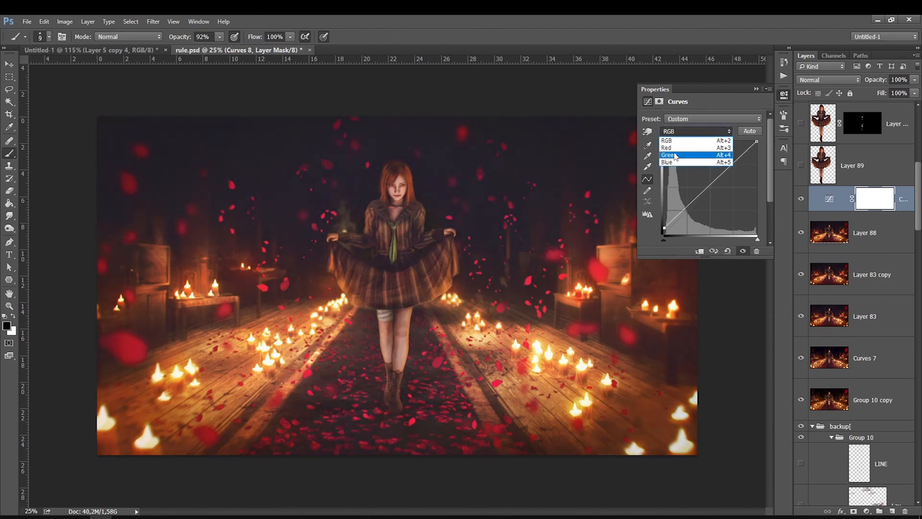
pyautogui.click(672, 148)
pyautogui.moveTo(664, 231); pyautogui.dragTo(664, 223)
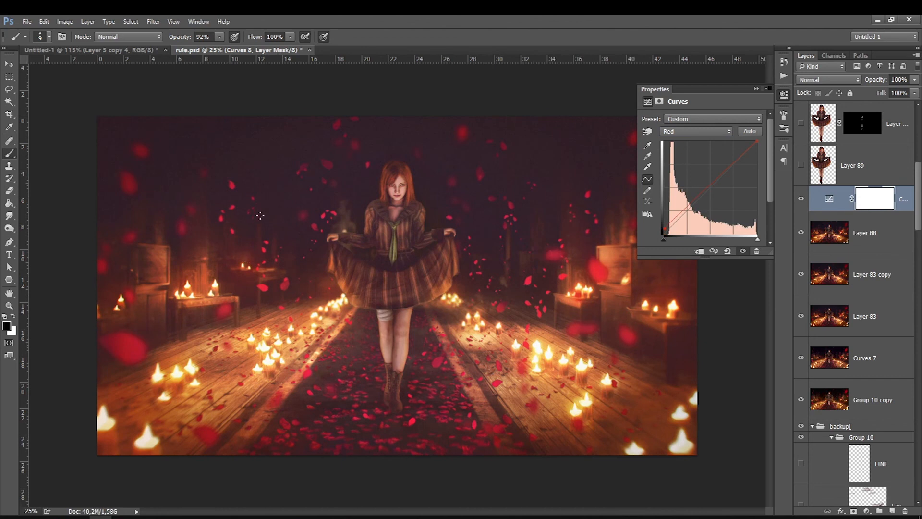
# Bend the RGB curve into an S-shape and lower its highlight end.
pyautogui.click(697, 132)
pyautogui.click(672, 136)
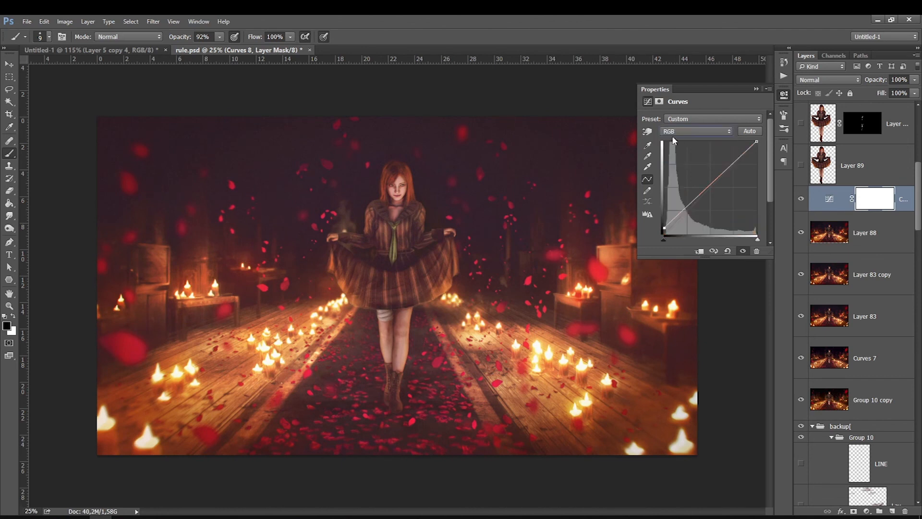
pyautogui.click(694, 200)
pyautogui.moveTo(730, 166); pyautogui.dragTo(725, 163)
pyautogui.moveTo(692, 201)
pyautogui.mouseDown()
pyautogui.moveTo(695, 210)
pyautogui.moveTo(689, 205)
pyautogui.mouseUp()
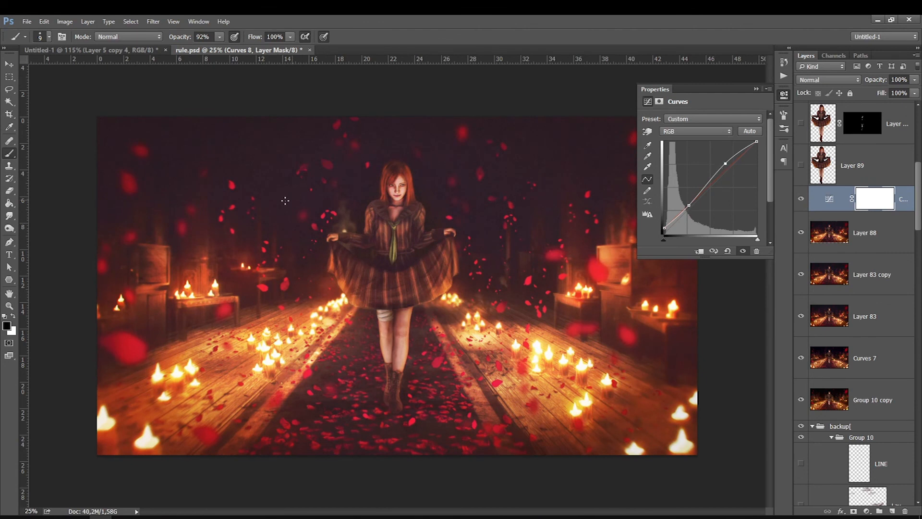
pyautogui.moveTo(756, 141); pyautogui.dragTo(756, 147)
pyautogui.click(784, 95)
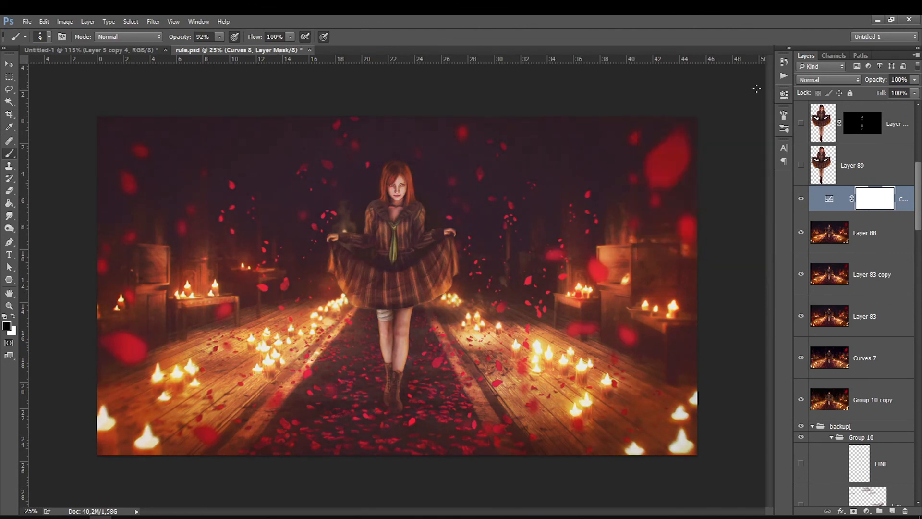
# Add a Photo Filter adjustment using the Warming Filter (85) above the curves.
pyautogui.click(868, 511)
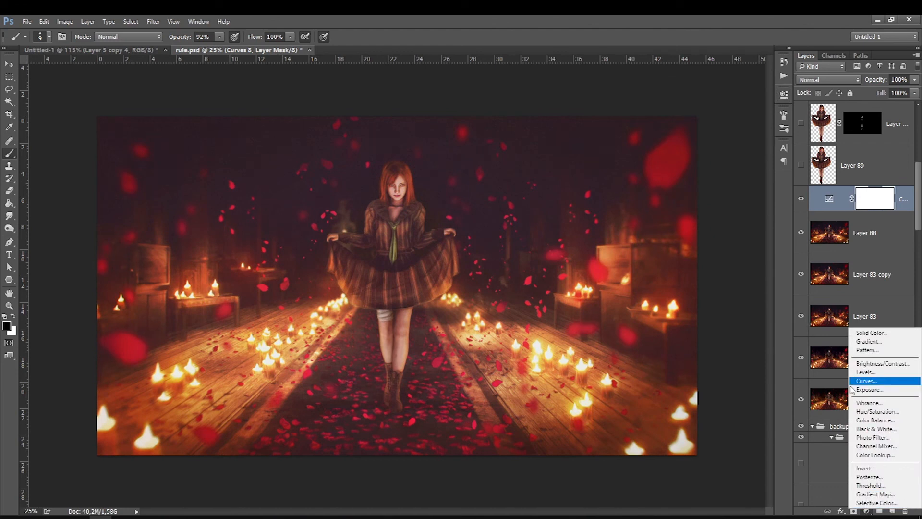
pyautogui.click(860, 437)
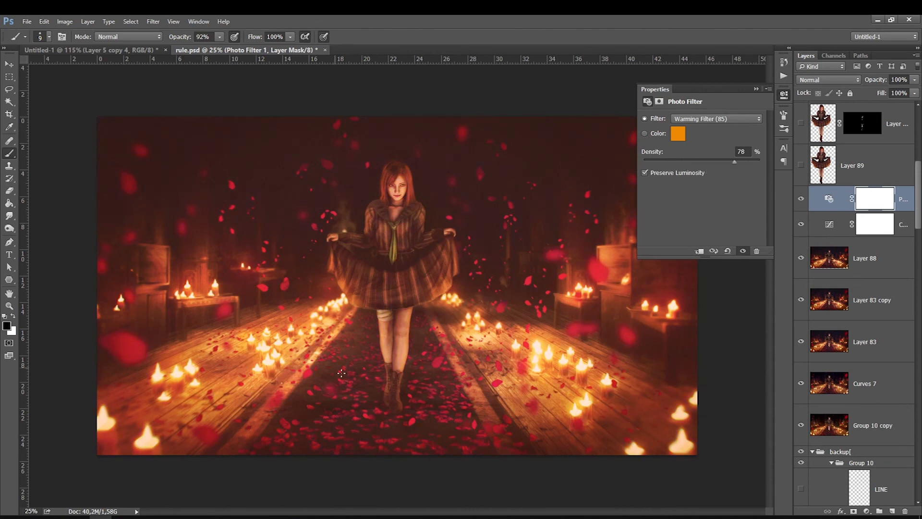
pyautogui.click(756, 89)
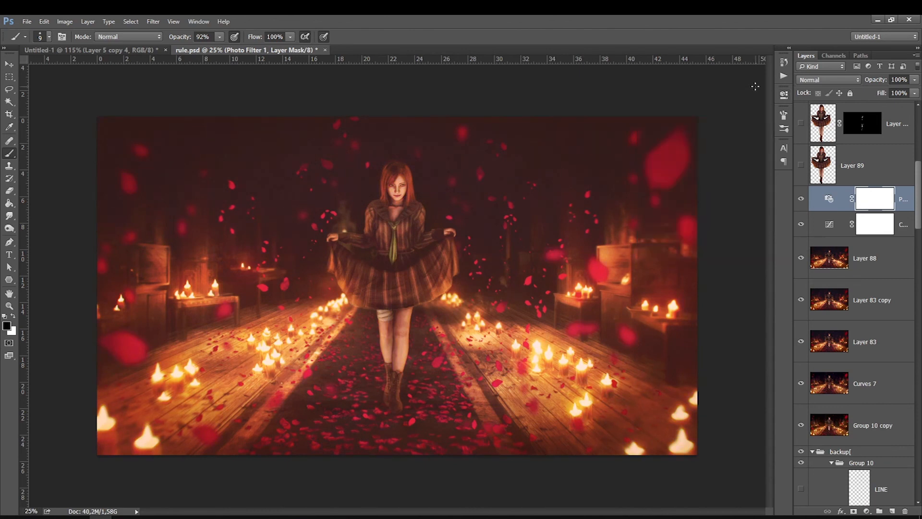